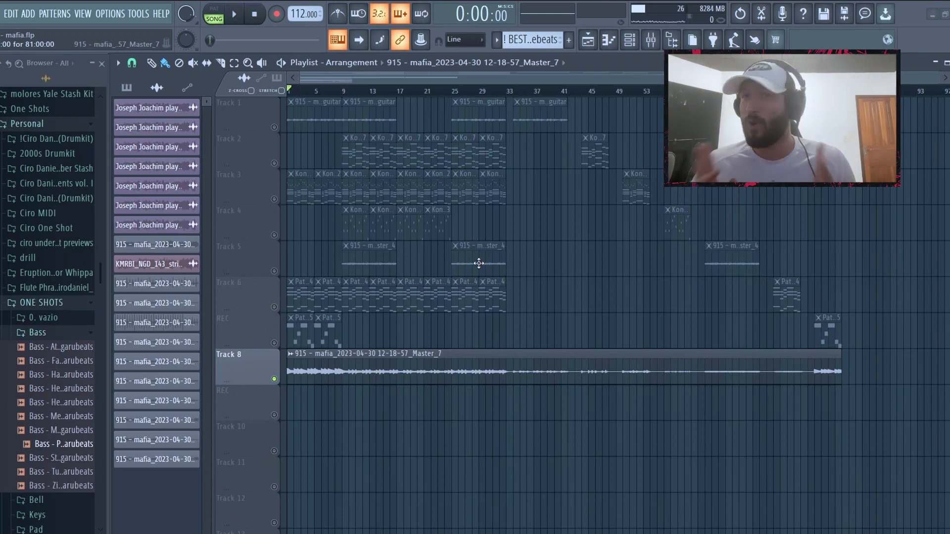
- Play back the KMRBI violin strings loop on its own in the playlist
{"action": "scroll", "coordinate": [523, 195], "scroll_direction": "down", "scroll_amount": 15}
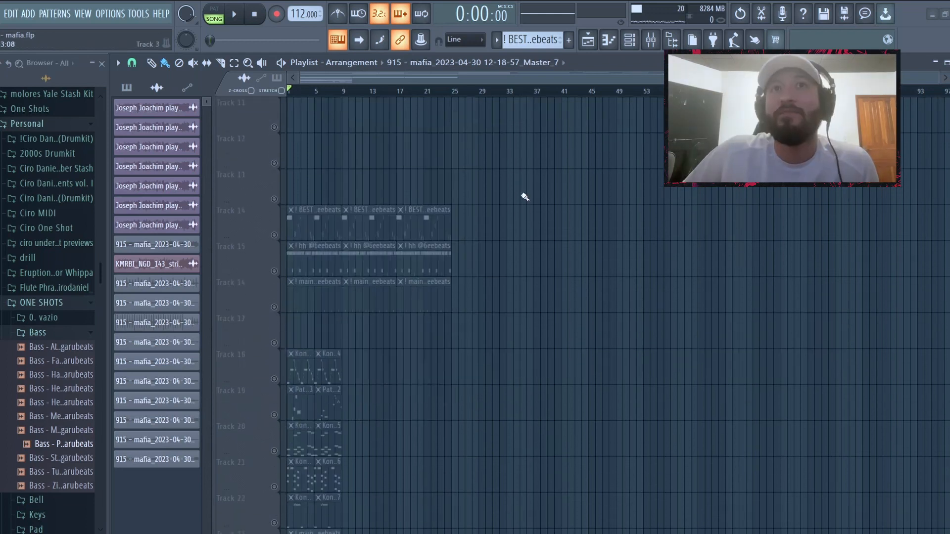
{"action": "scroll", "coordinate": [383, 261], "scroll_direction": "up", "scroll_amount": 15}
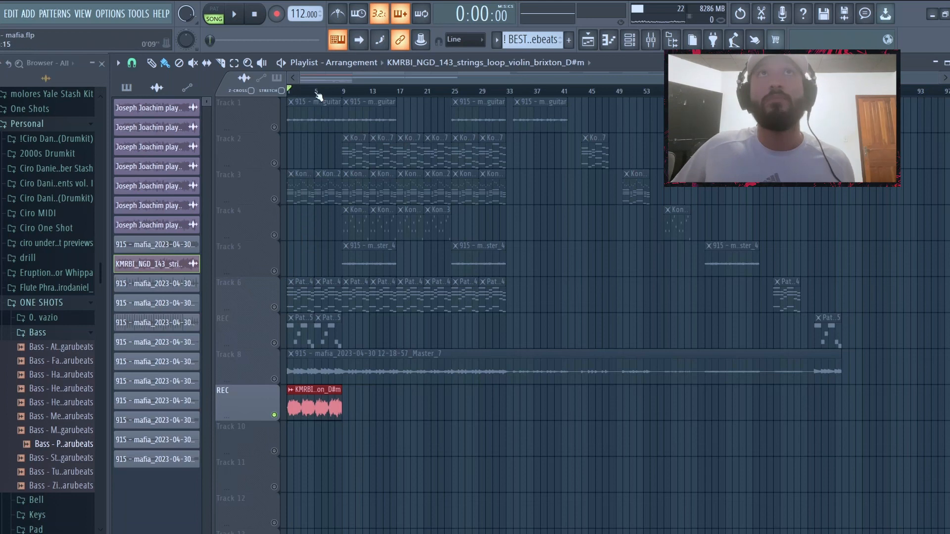
{"action": "key", "text": "space"}
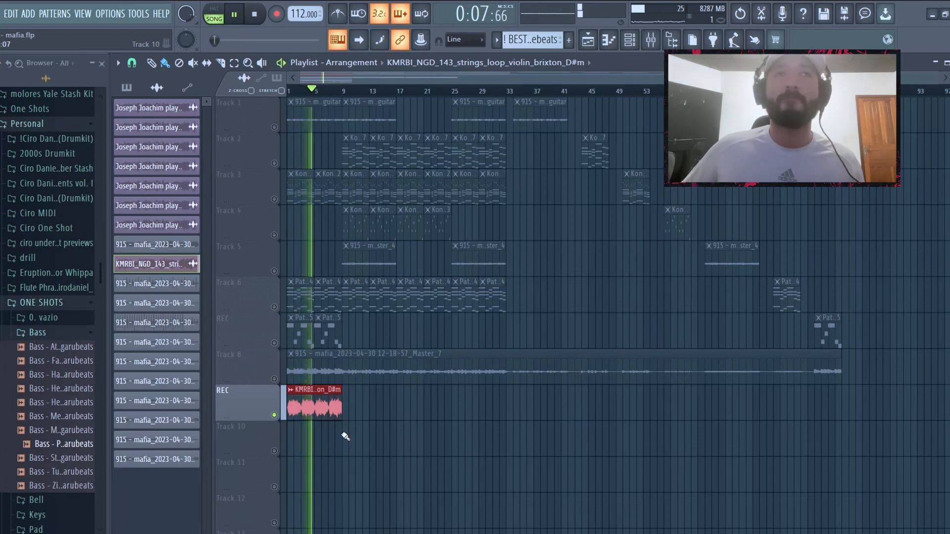
{"action": "key", "text": "space"}
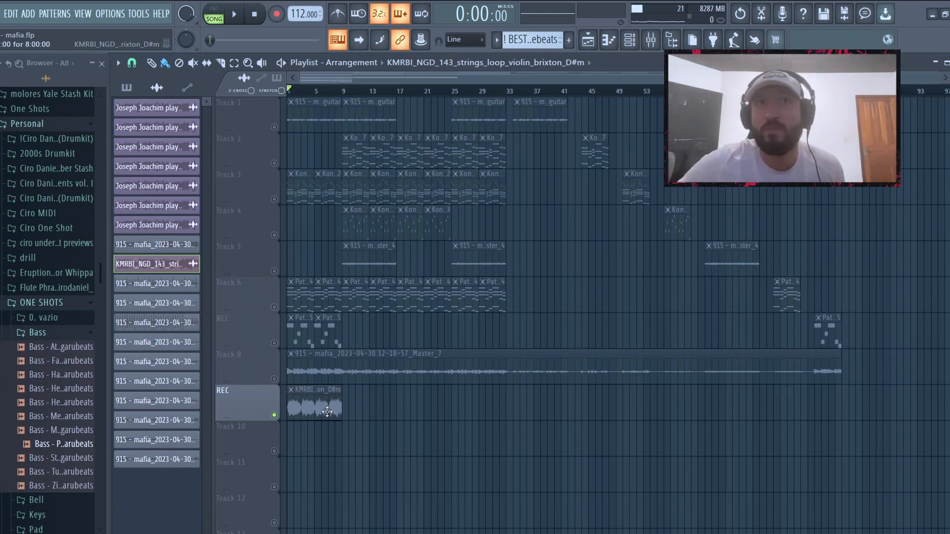
- Solo the guitar audio on Track 1 and play it back from the start
{"action": "right_click", "coordinate": [275, 128]}
{"action": "key", "text": "space"}
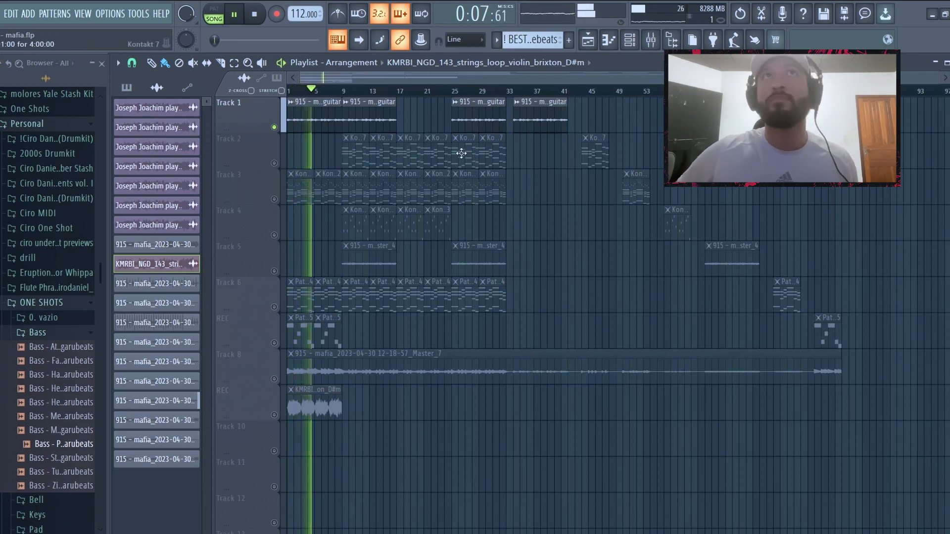
{"action": "key", "text": "space"}
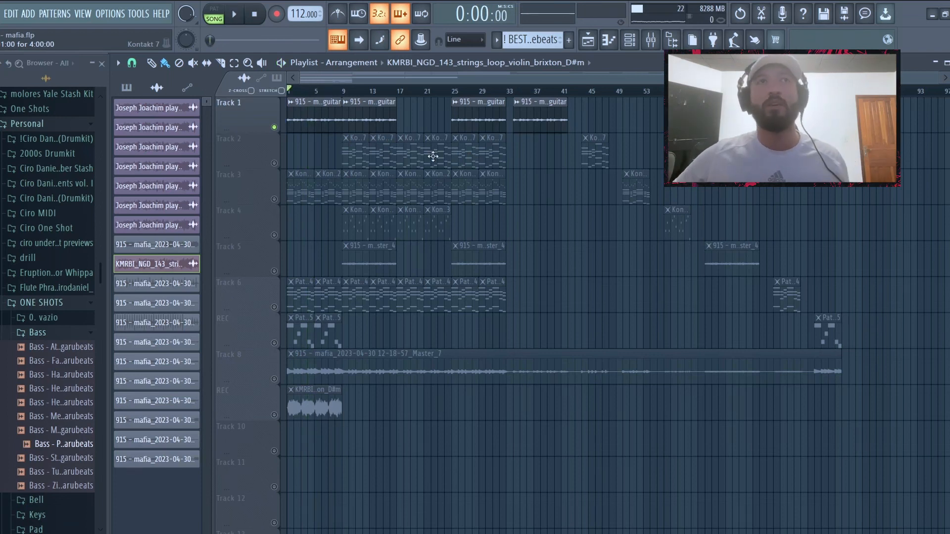
- Enable Track 2 alongside the guitar and play its Kontakt 7 pattern in the piano roll from bar 9
{"action": "left_click_drag", "start_coordinate": [365, 91], "coordinate": [344, 91]}
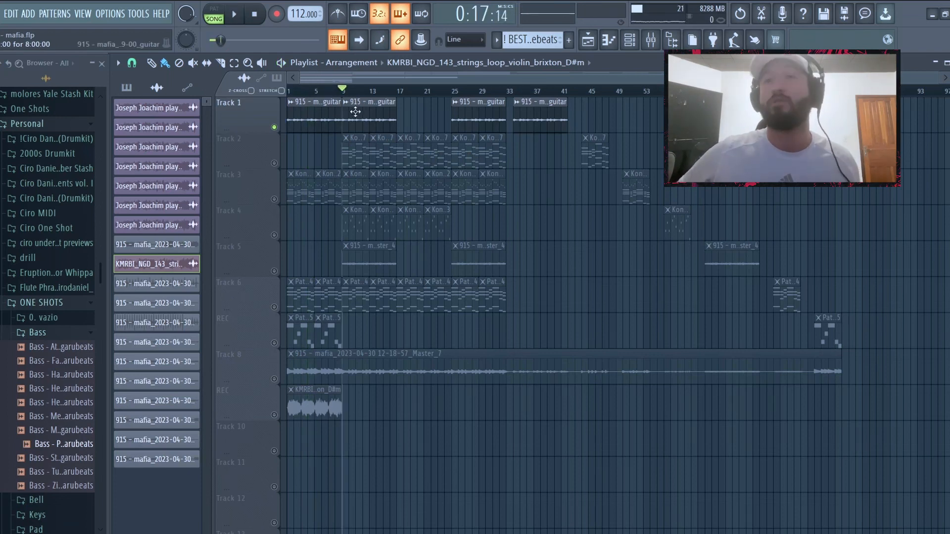
{"action": "left_click", "coordinate": [275, 163]}
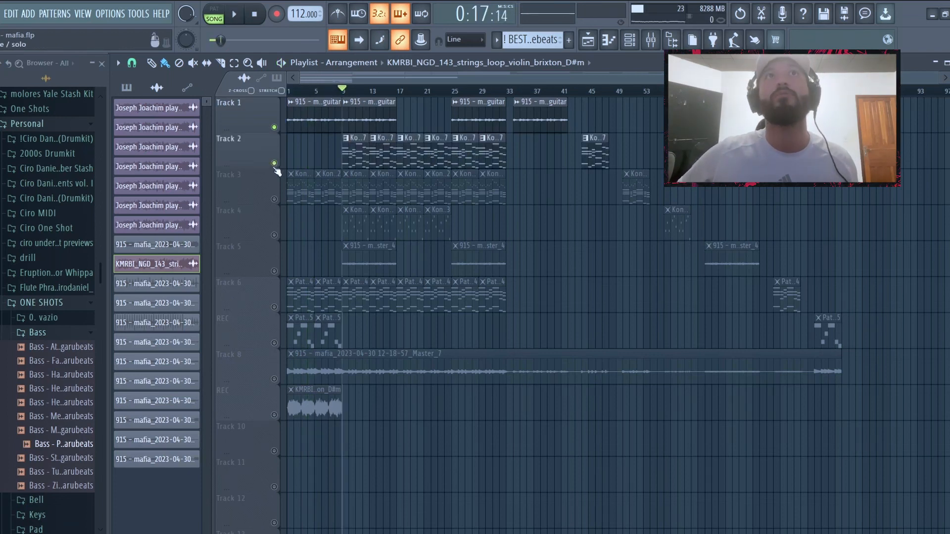
{"action": "double_click", "coordinate": [351, 151]}
{"action": "key", "text": "space"}
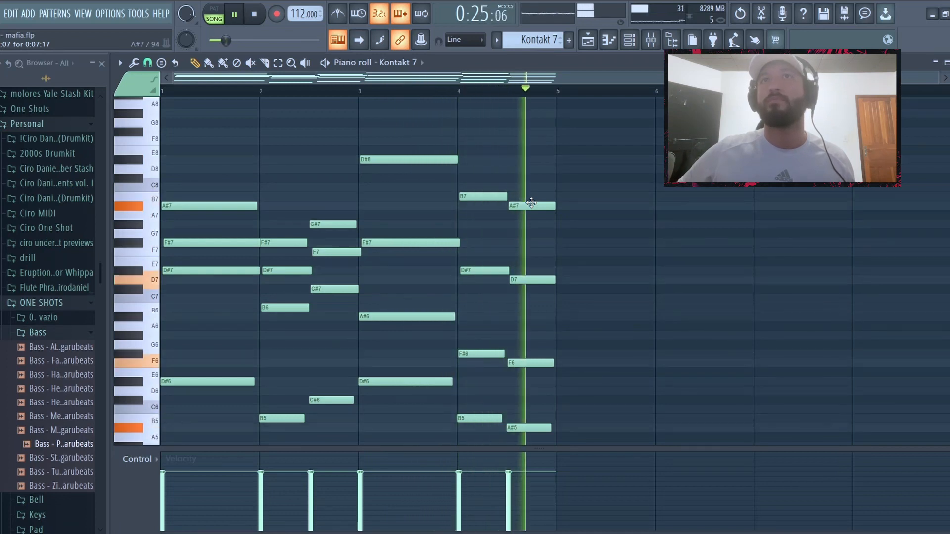
{"action": "key", "text": "space"}
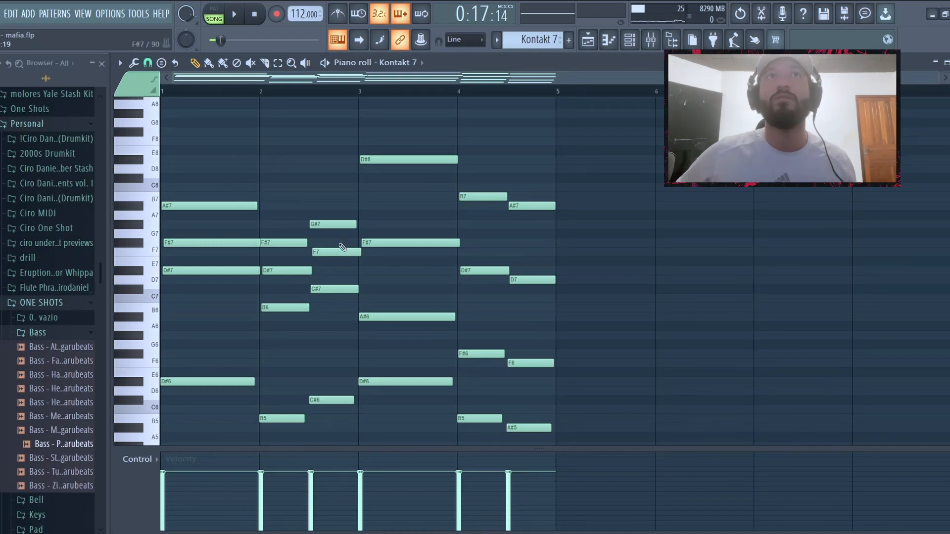
- Try the top note of each Kontakt 7 chord one octave lower, restoring the original pitches
{"action": "left_click_drag", "start_coordinate": [332, 202], "coordinate": [292, 247]}
{"action": "left_click", "coordinate": [237, 206], "text": "ctrl+shift"}
{"action": "key", "text": "ctrl+Down"}
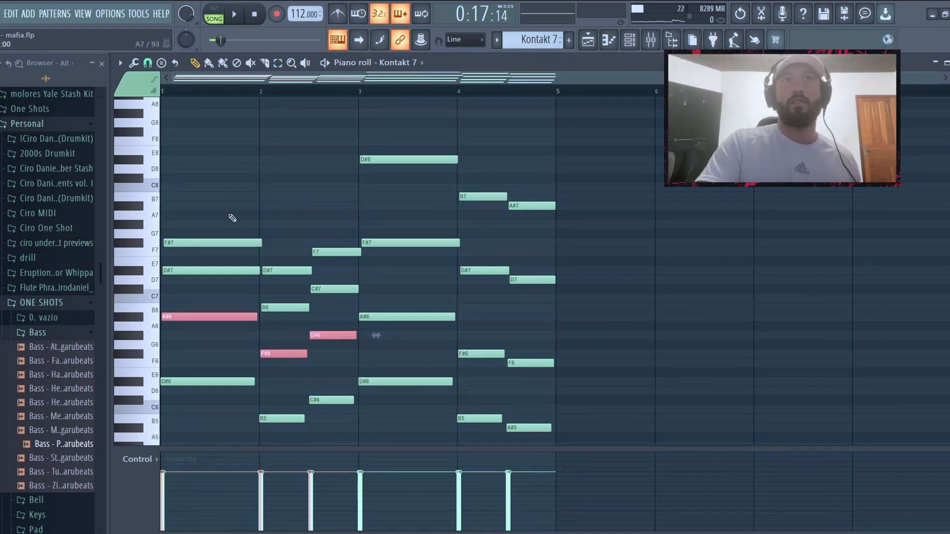
{"action": "left_click_drag", "start_coordinate": [418, 143], "coordinate": [602, 225]}
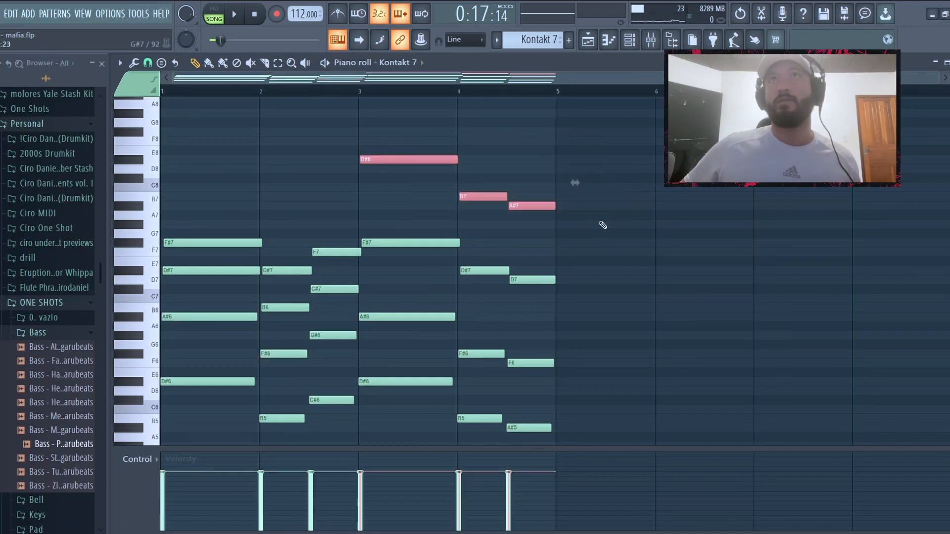
{"action": "key", "text": "ctrl+Down"}
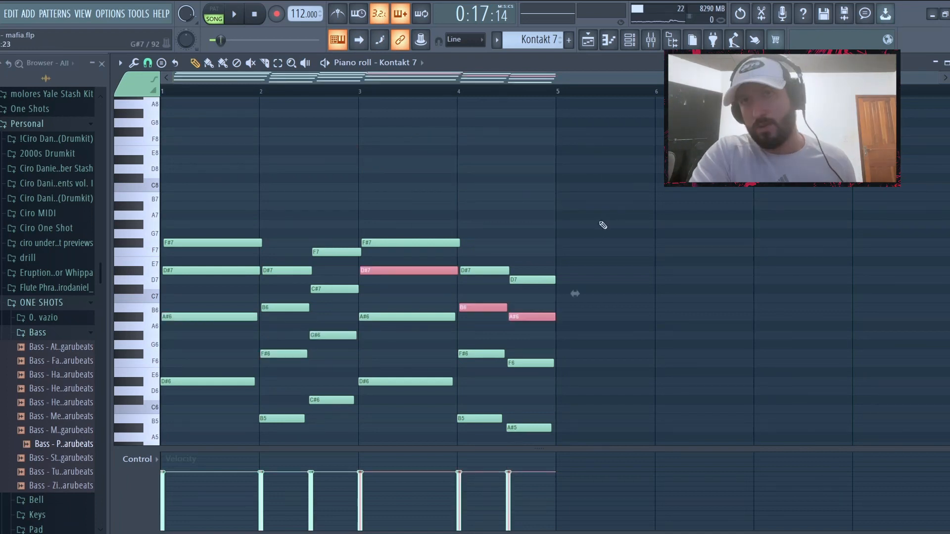
{"action": "key", "text": "ctrl+Up"}
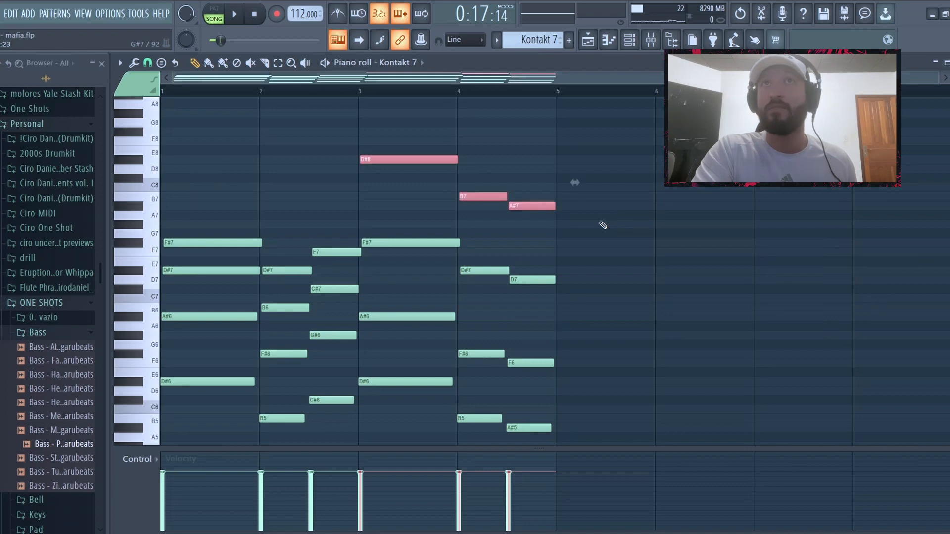
{"action": "left_click", "coordinate": [329, 336], "text": "ctrl"}
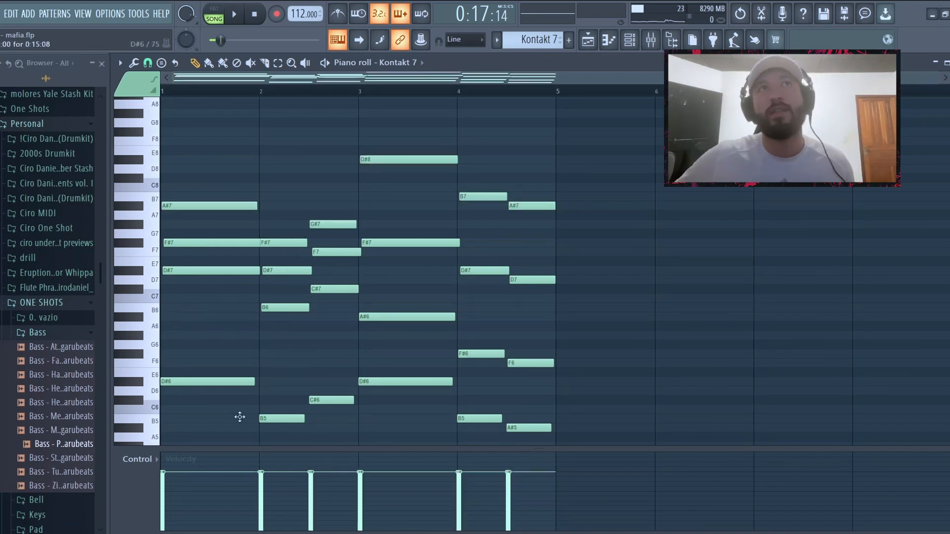
- Replay the chord pattern and examine up close how the notes of the first chord are staggered at their starts
{"action": "key", "text": "space"}
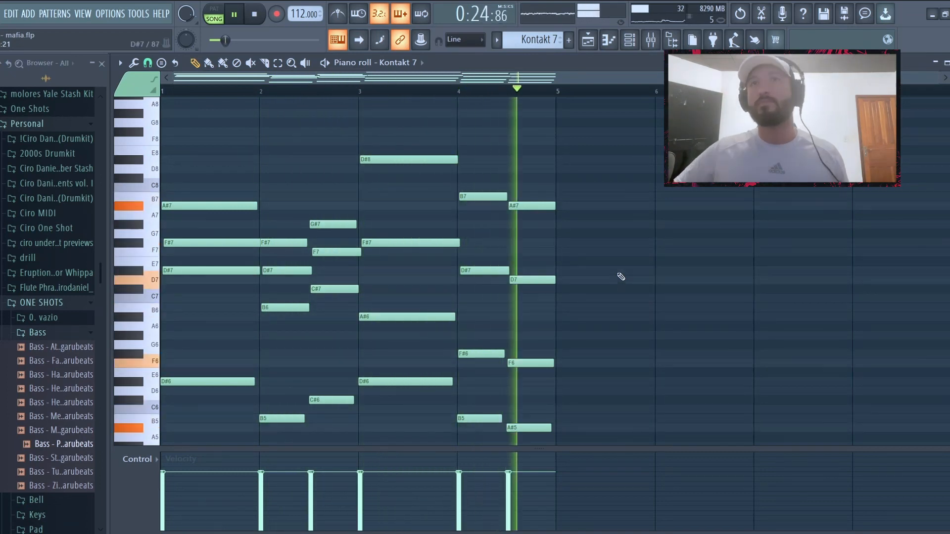
{"action": "key", "text": "space"}
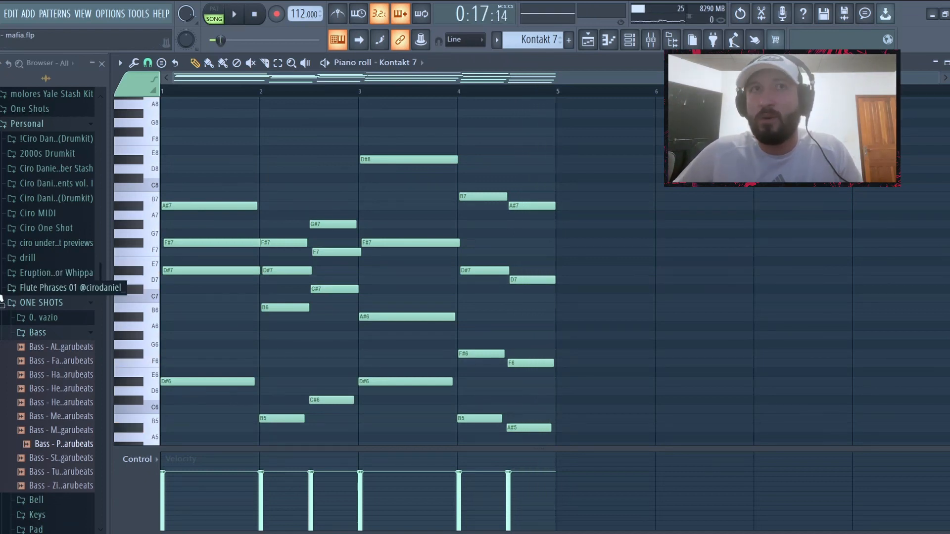
{"action": "key", "text": "Page_Up"}
{"action": "key", "text": "Page_Up"}
{"action": "key", "text": "Page_Up"}
{"action": "key", "text": "Page_Up"}
{"action": "key", "text": "Page_Up"}
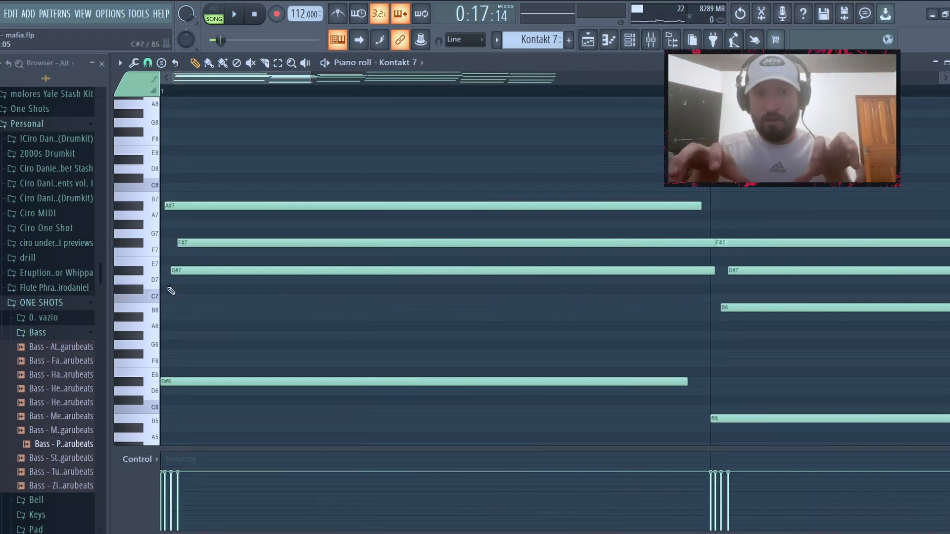
{"action": "key", "text": "Page_Down"}
{"action": "key", "text": "Page_Down"}
{"action": "key", "text": "Page_Down"}
{"action": "key", "text": "Page_Down"}
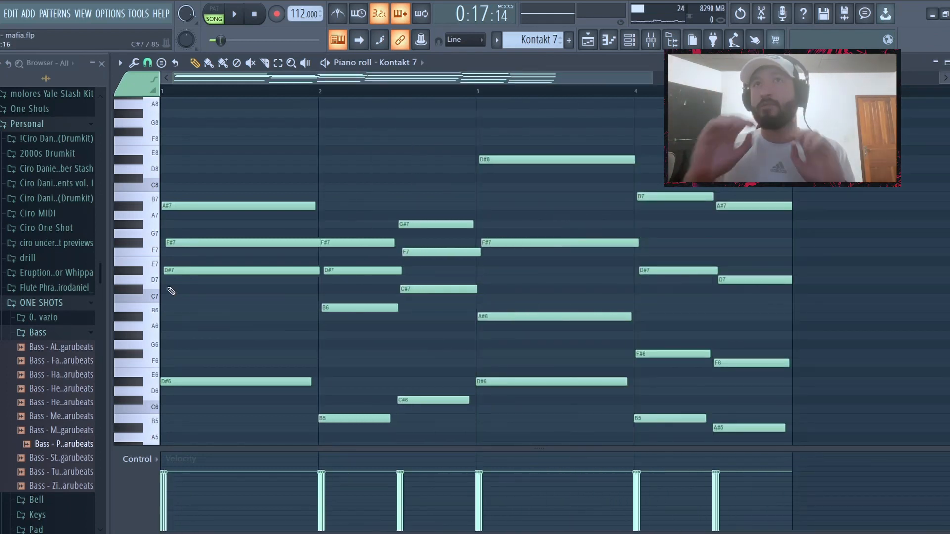
{"action": "scroll", "coordinate": [609, 341], "scroll_direction": "down", "scroll_amount": 3}
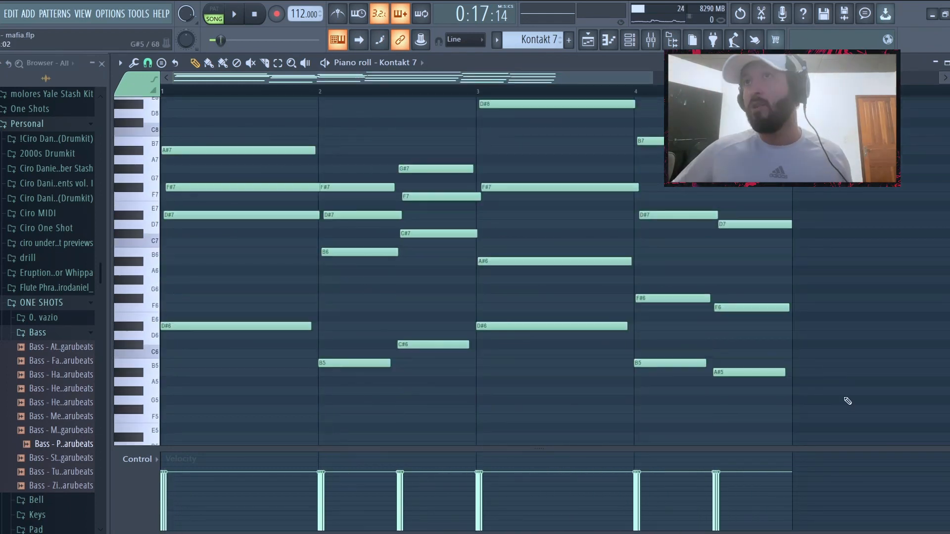
- Open the Strum tool for all the chord notes and inspect the Chroma grand piano loaded in Kontakt
{"action": "left_click_drag", "start_coordinate": [860, 426], "coordinate": [165, 98]}
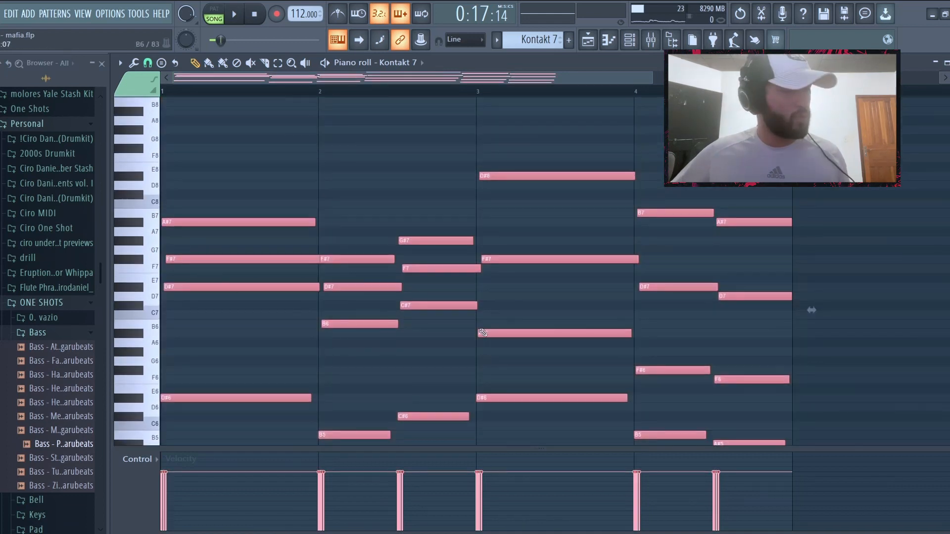
{"action": "key", "text": "alt+s"}
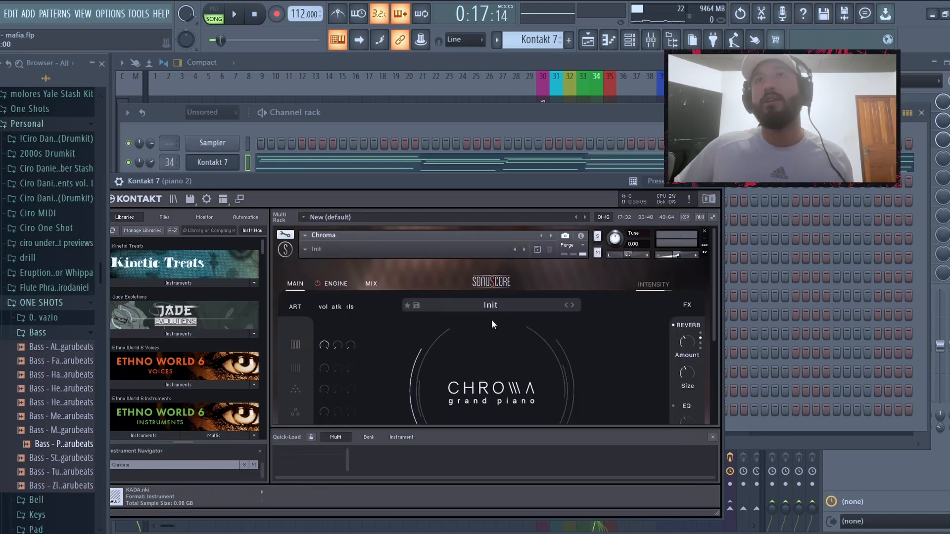
{"action": "scroll", "coordinate": [492, 322], "scroll_direction": "down", "scroll_amount": 1}
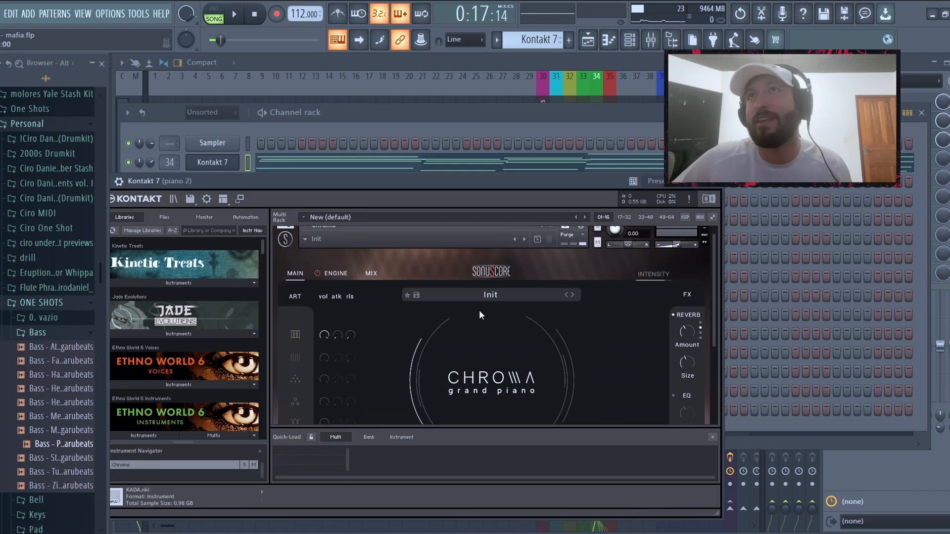
{"action": "key", "text": "F5"}
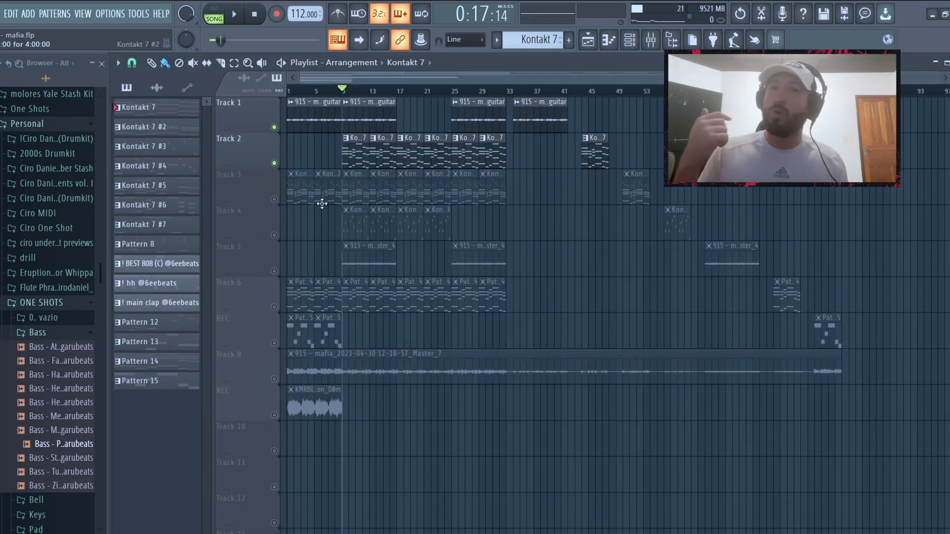
- Enable Track 3 and play its Kontakt 7 #2 pattern in the piano roll with all chord and melody notes in view
{"action": "left_click", "coordinate": [274, 199]}
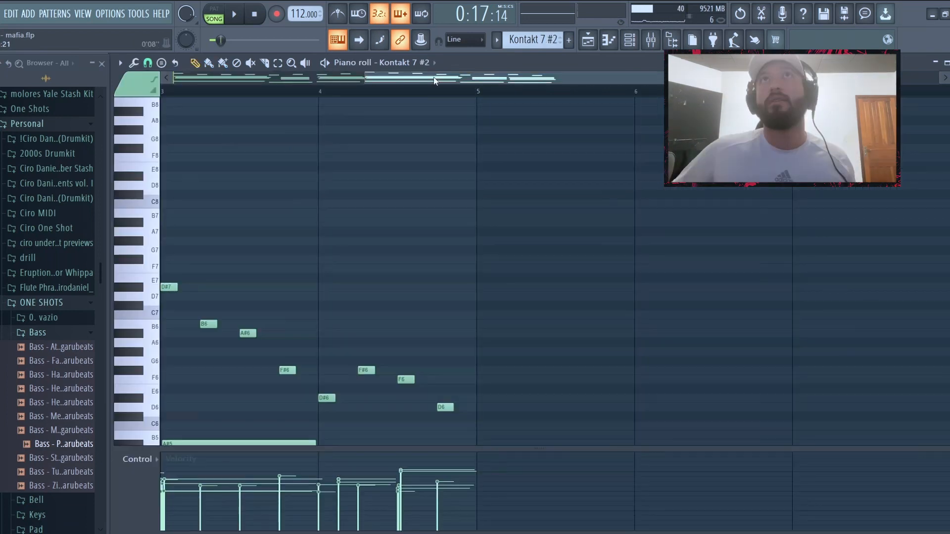
{"action": "left_click_drag", "start_coordinate": [434, 80], "coordinate": [242, 81]}
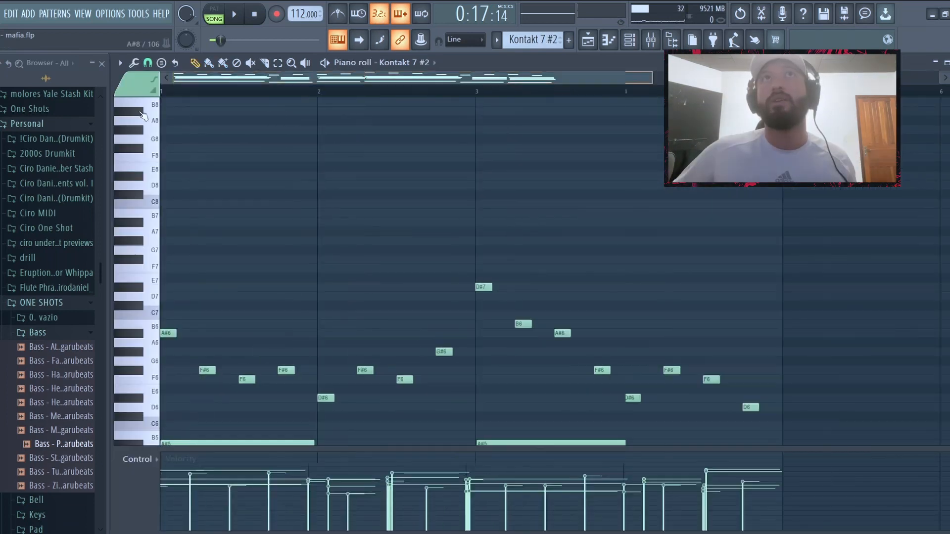
{"action": "scroll", "coordinate": [384, 167], "scroll_direction": "down", "scroll_amount": 6}
{"action": "key", "text": "space"}
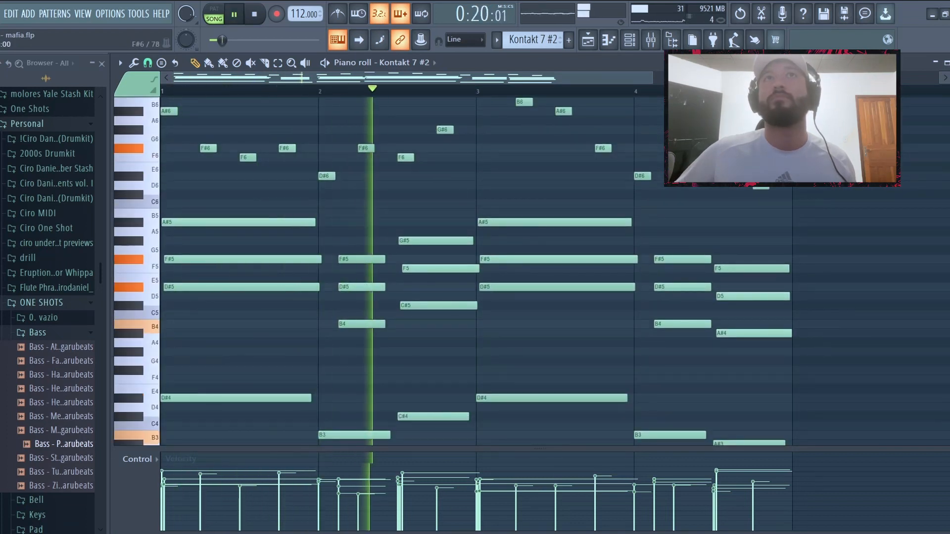
{"action": "scroll", "coordinate": [792, 175], "scroll_direction": "up", "scroll_amount": 2}
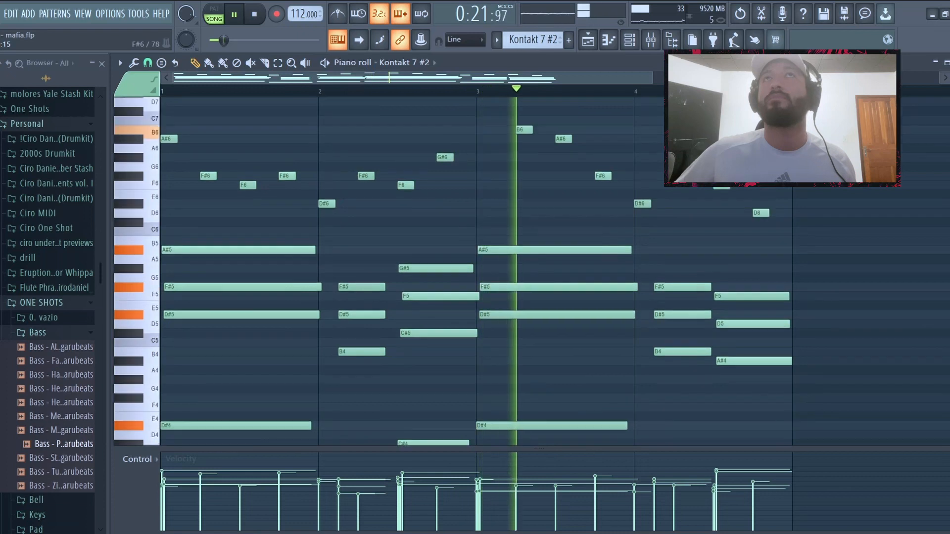
{"action": "scroll", "coordinate": [791, 176], "scroll_direction": "down", "scroll_amount": 1}
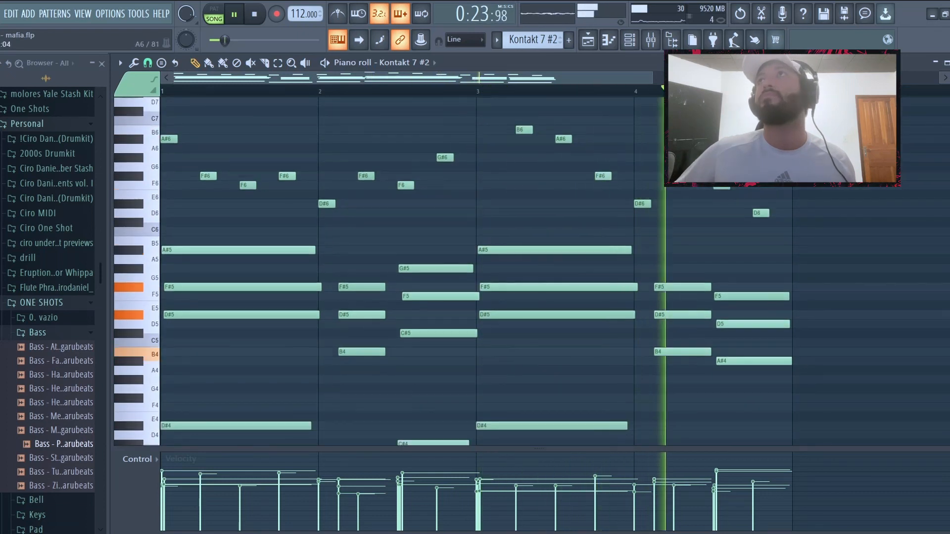
{"action": "scroll", "coordinate": [881, 160], "scroll_direction": "down", "scroll_amount": 2}
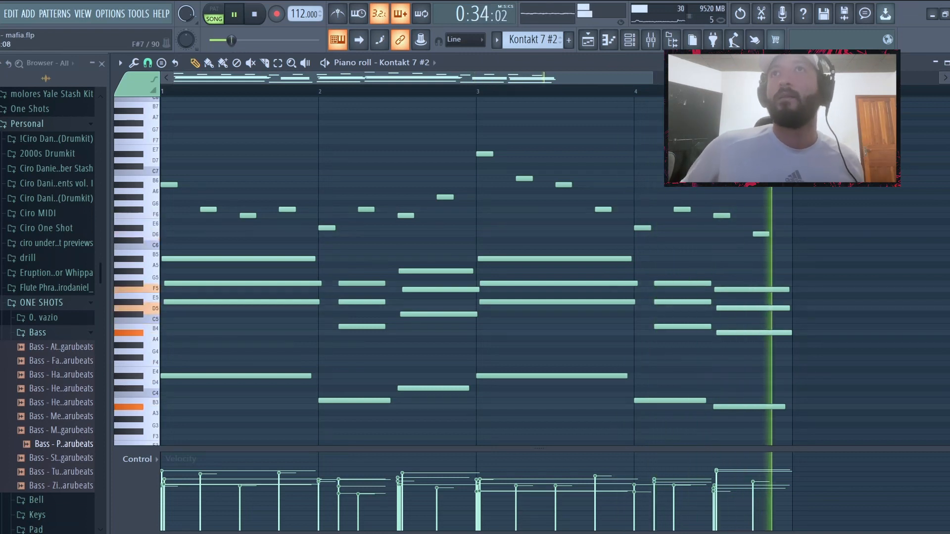
{"action": "key", "text": "space"}
- Try the top notes of the first three Kontakt 7 #2 chords one octave lower, restoring their original pitches
{"action": "left_click", "coordinate": [299, 259]}
{"action": "left_click", "coordinate": [361, 284], "text": "ctrl"}
{"action": "left_click", "coordinate": [430, 271], "text": "ctrl"}
{"action": "key", "text": "ctrl+Down"}
{"action": "key", "text": "ctrl+Up"}
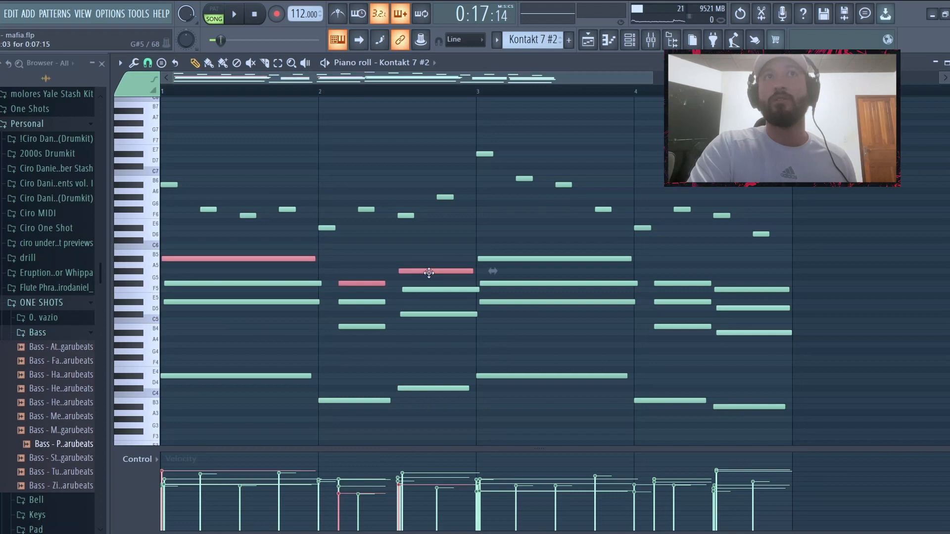
{"action": "key", "text": "ctrl+d"}
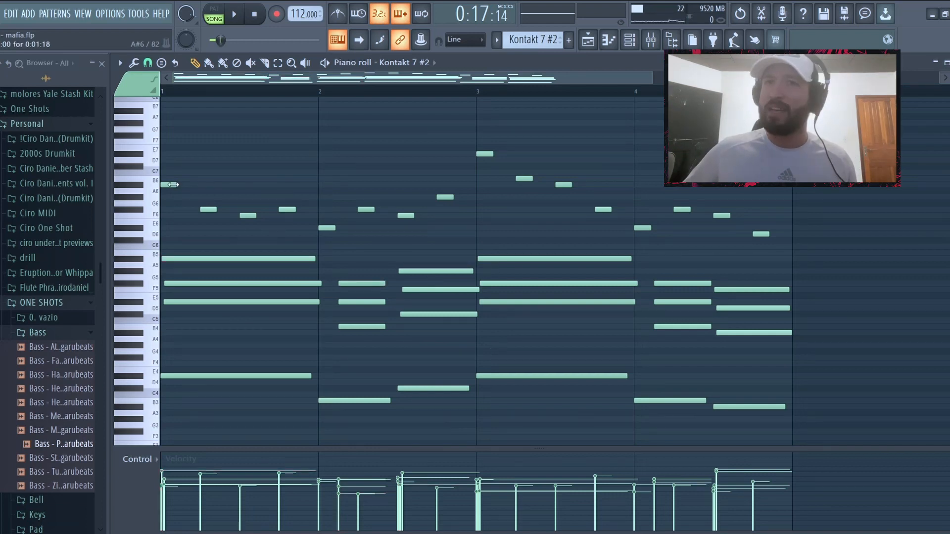
- Replay the Kontakt 7 #2 pattern and select all the short melody notes above the chords
{"action": "key", "text": "space"}
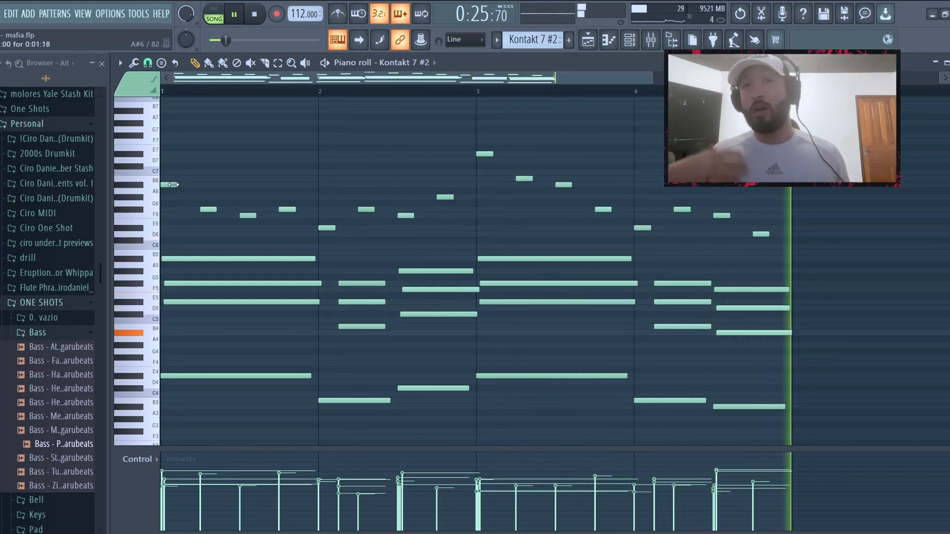
{"action": "key", "text": "space"}
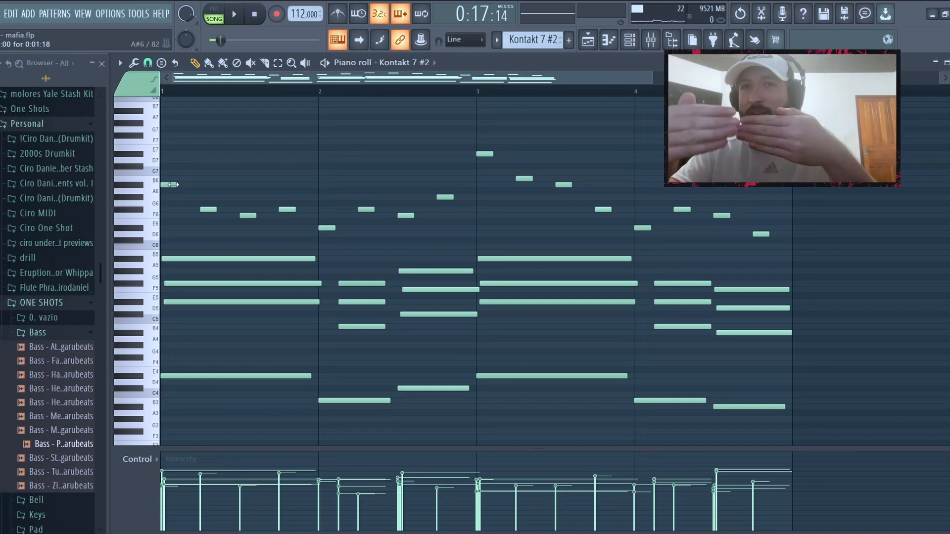
{"action": "left_click_drag", "start_coordinate": [845, 249], "coordinate": [164, 109]}
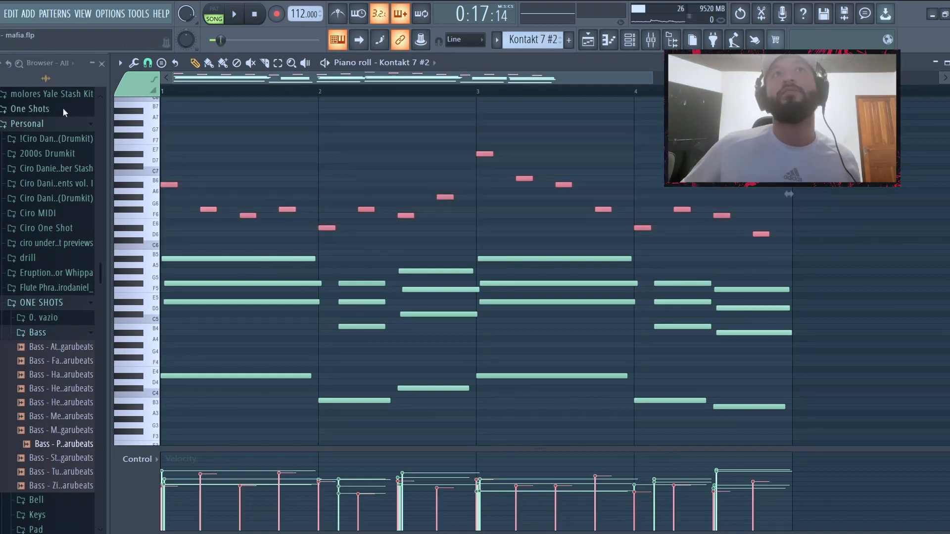
- Select all the chord notes in bar 2 of Kontakt 7 #2, clear the selection and return to the pattern's start
{"action": "left_click", "coordinate": [360, 250]}
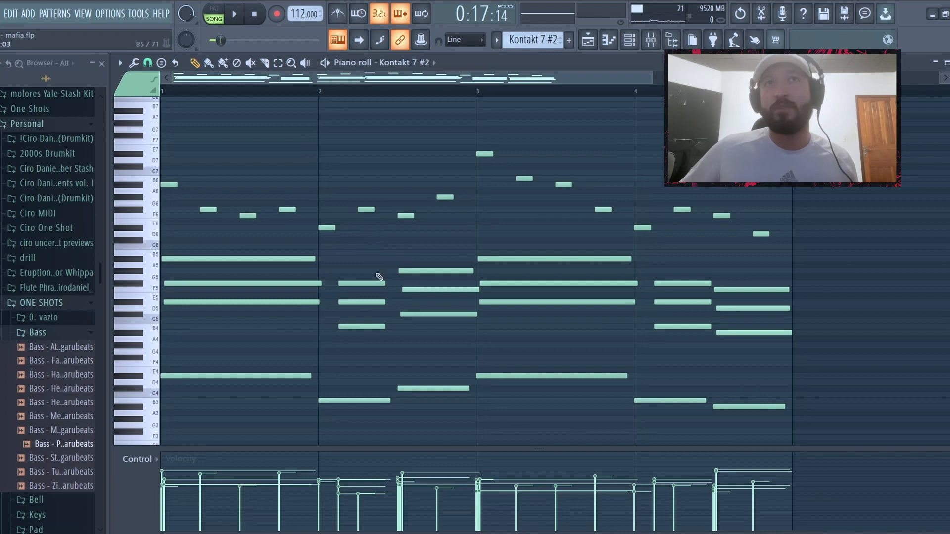
{"action": "left_click_drag", "start_coordinate": [342, 426], "coordinate": [467, 254]}
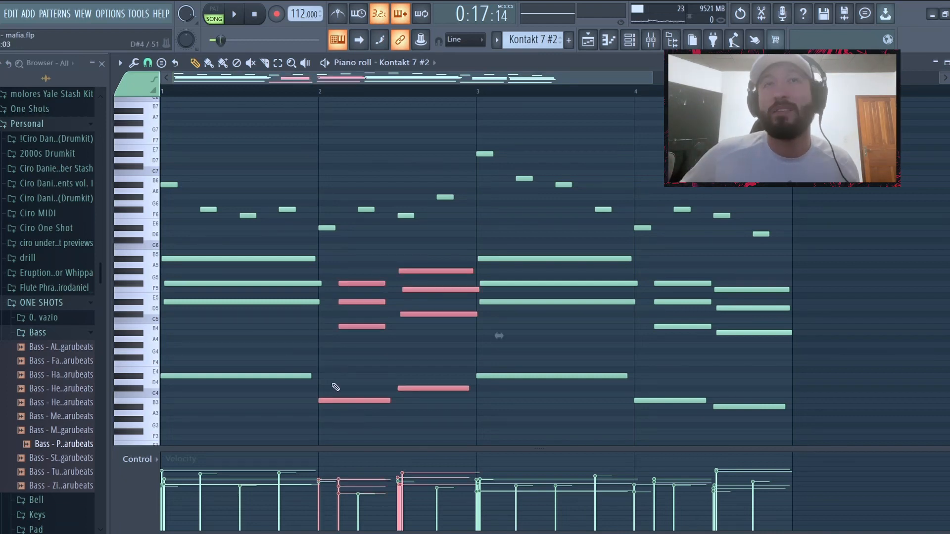
{"action": "left_click", "coordinate": [360, 358]}
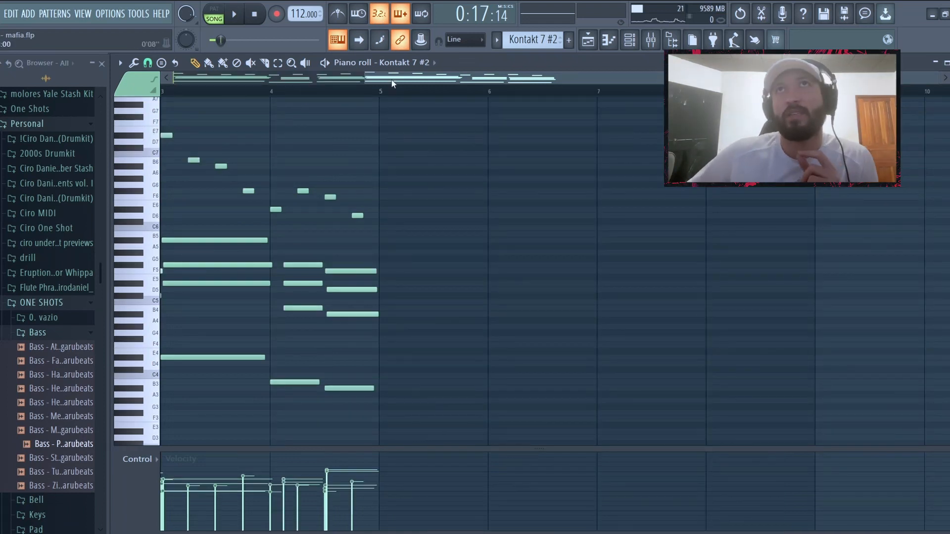
{"action": "left_click_drag", "start_coordinate": [391, 83], "coordinate": [134, 112]}
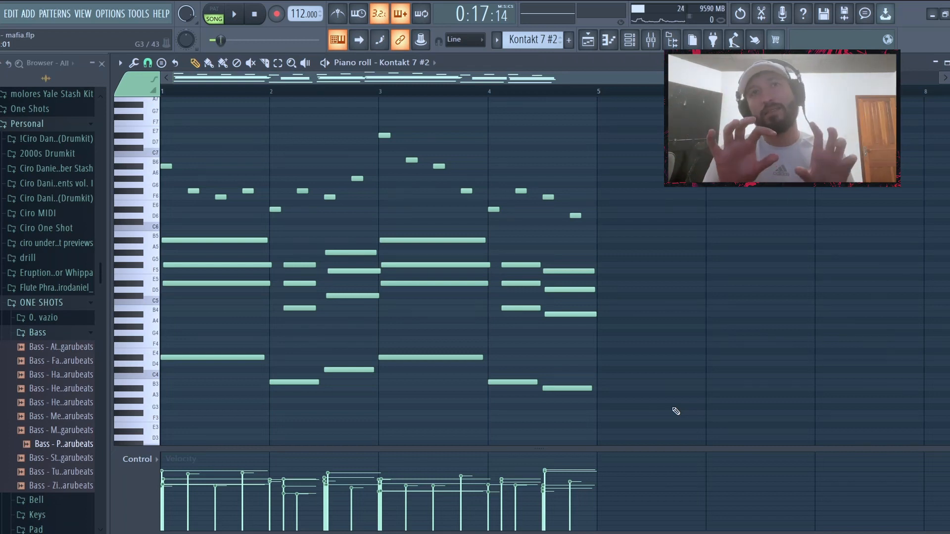
- Try randomizing the velocity levels of all the Kontakt 7 #2 notes with the piano roll Randomizer
{"action": "left_click_drag", "start_coordinate": [666, 434], "coordinate": [33, 77]}
{"action": "scroll", "coordinate": [327, 225], "scroll_direction": "down", "scroll_amount": 3}
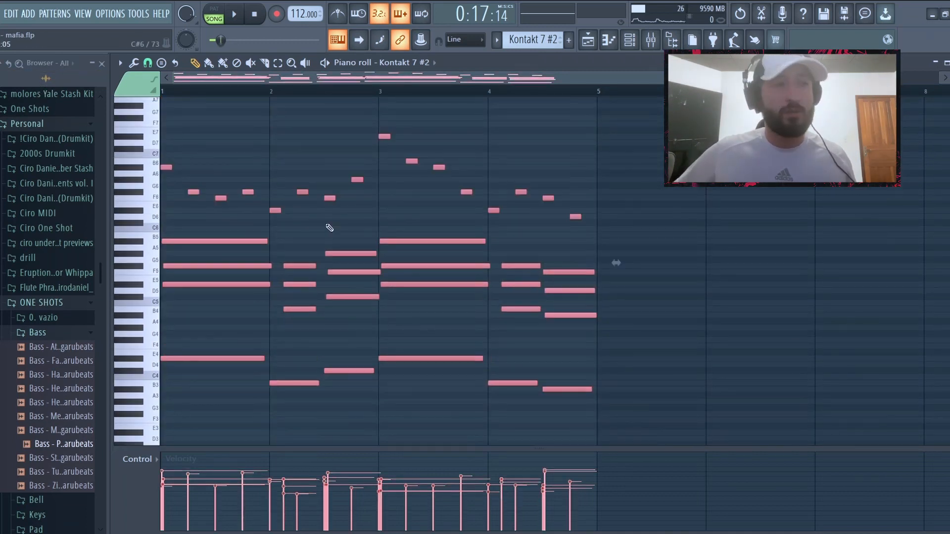
{"action": "key", "text": "alt+r"}
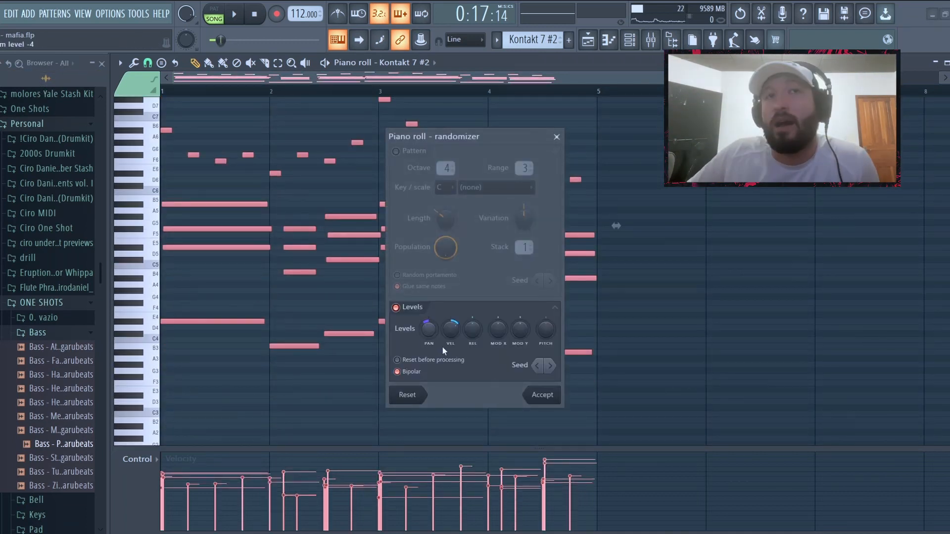
{"action": "left_click_drag", "start_coordinate": [452, 331], "coordinate": [453, 326]}
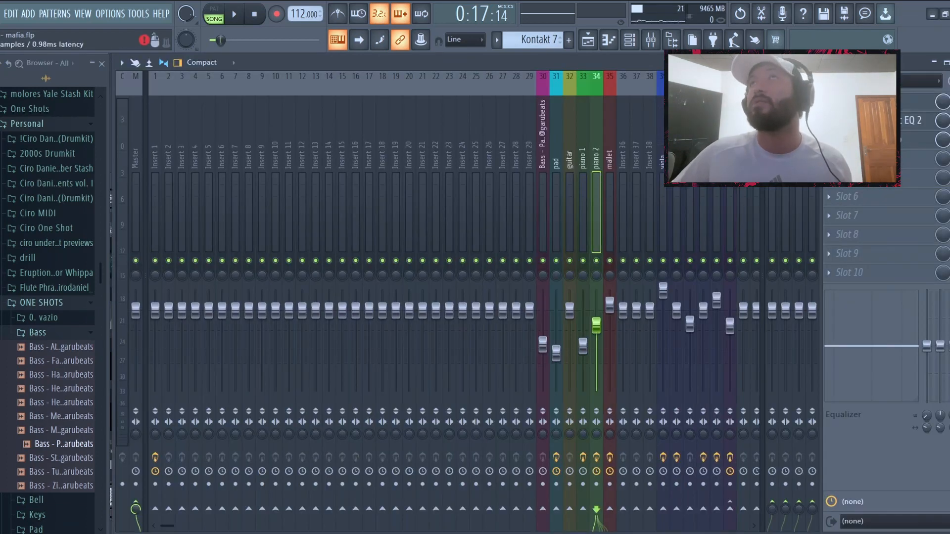
- Inspect the PanMan, Fruity Parametric EQ 2 and S1 Imager Stereo effects on the piano 2 mixer track
{"action": "left_click", "coordinate": [867, 102]}
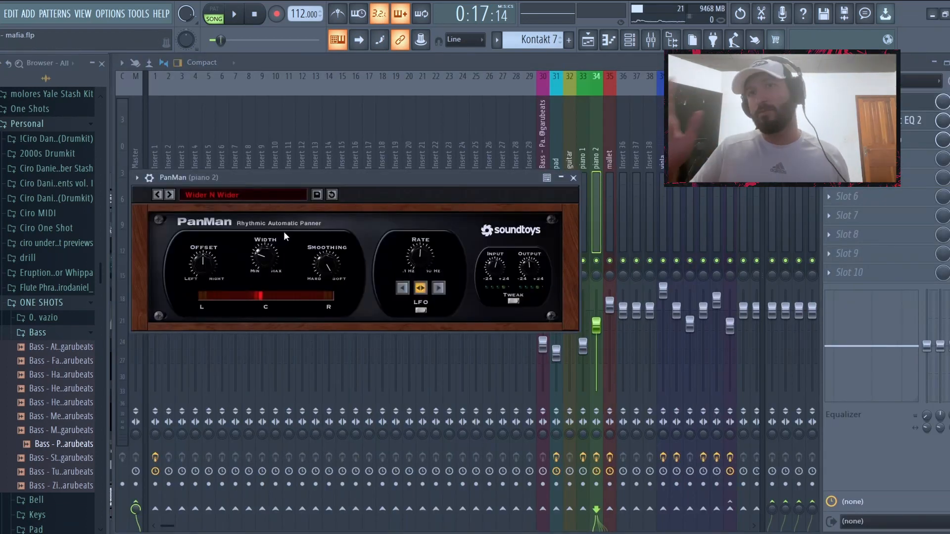
{"action": "left_click", "coordinate": [869, 121]}
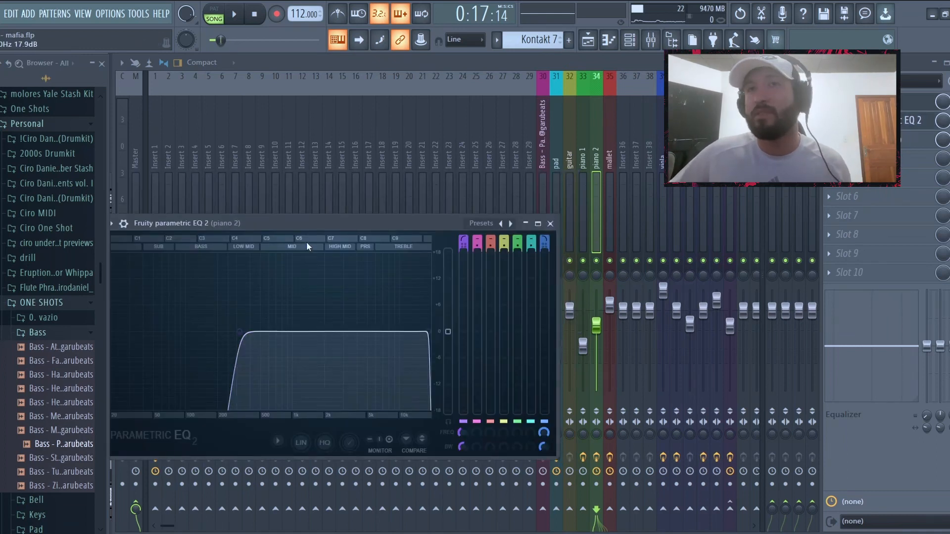
{"action": "left_click", "coordinate": [904, 150]}
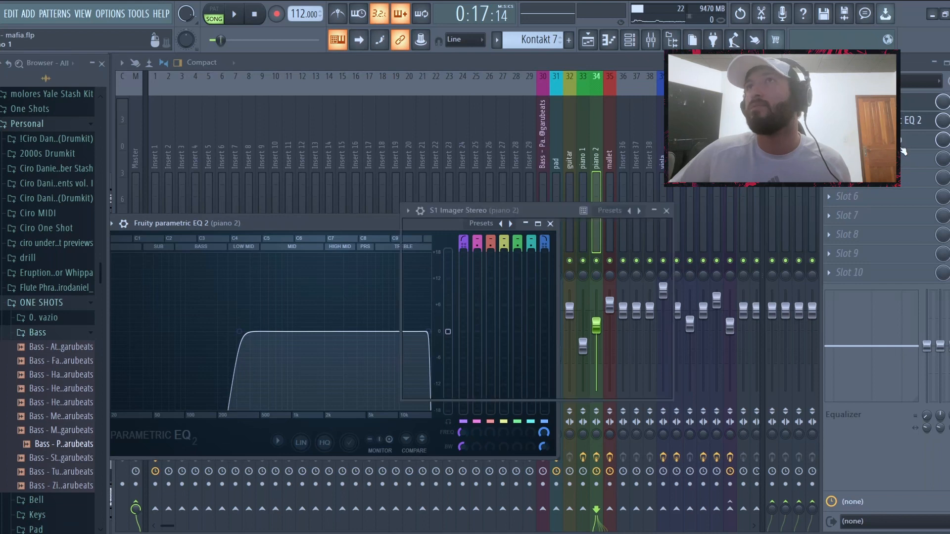
{"action": "left_click_drag", "start_coordinate": [525, 210], "coordinate": [445, 195]}
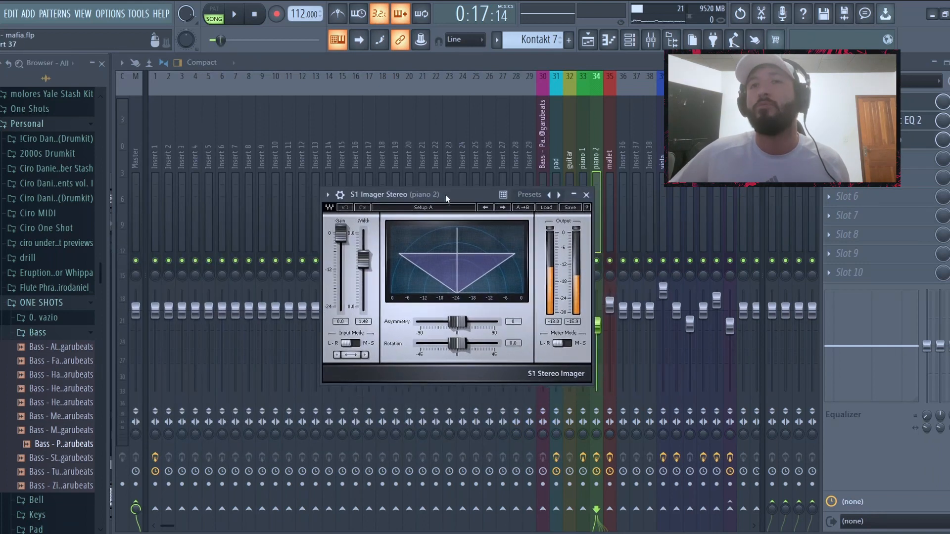
- Reopen the Kontakt 7 #2 pattern from Track 3 in the playlist and play its chords and melody twice
{"action": "key", "text": "F5"}
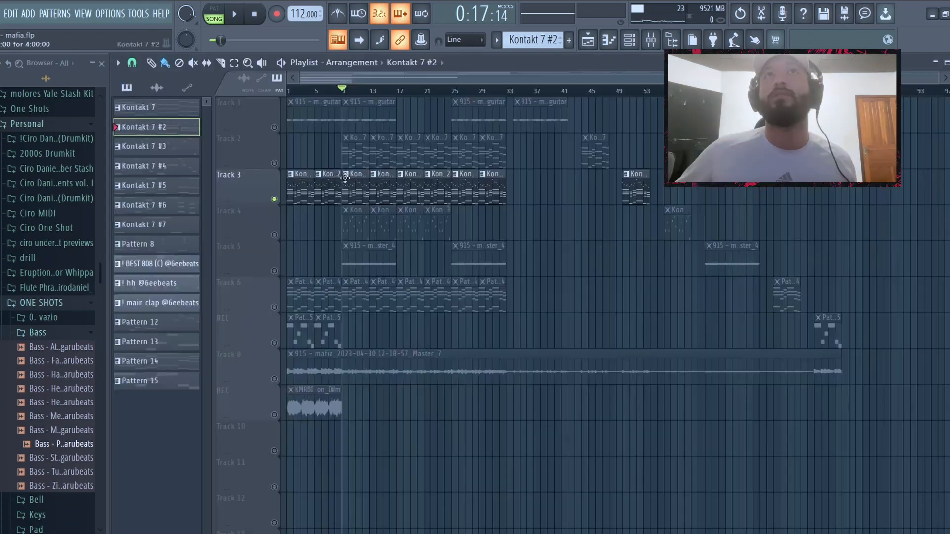
{"action": "double_click", "coordinate": [357, 186]}
{"action": "left_click_drag", "start_coordinate": [479, 80], "coordinate": [20, 131]}
{"action": "scroll", "coordinate": [263, 255], "scroll_direction": "down", "scroll_amount": 1}
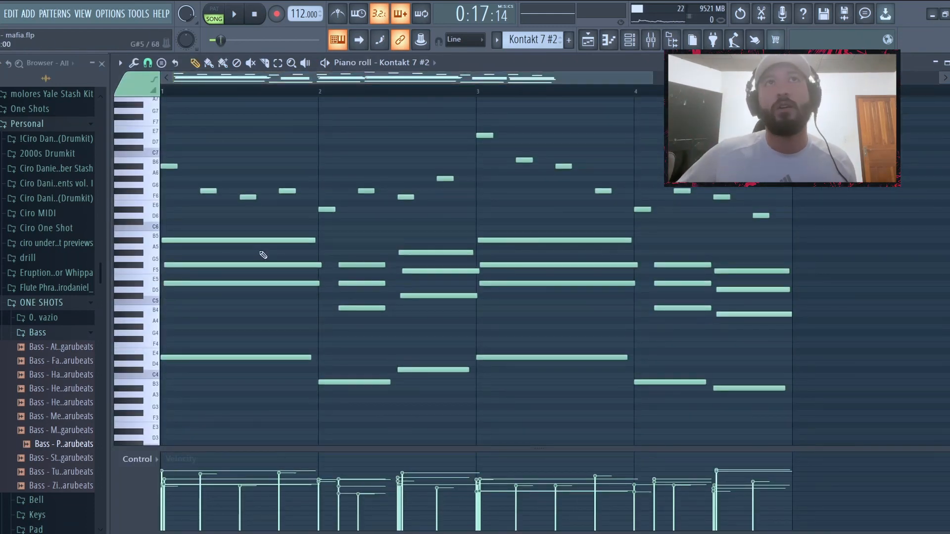
{"action": "key", "text": "space"}
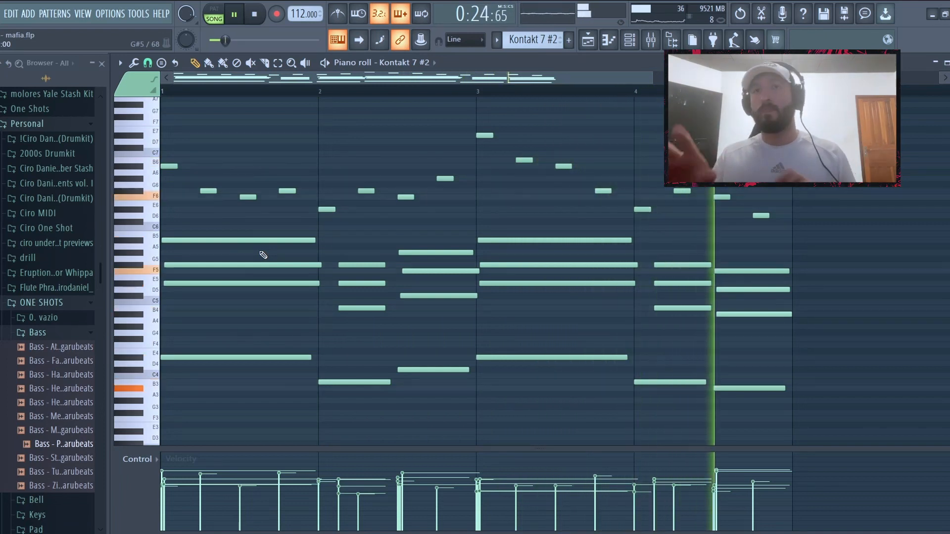
{"action": "key", "text": "space"}
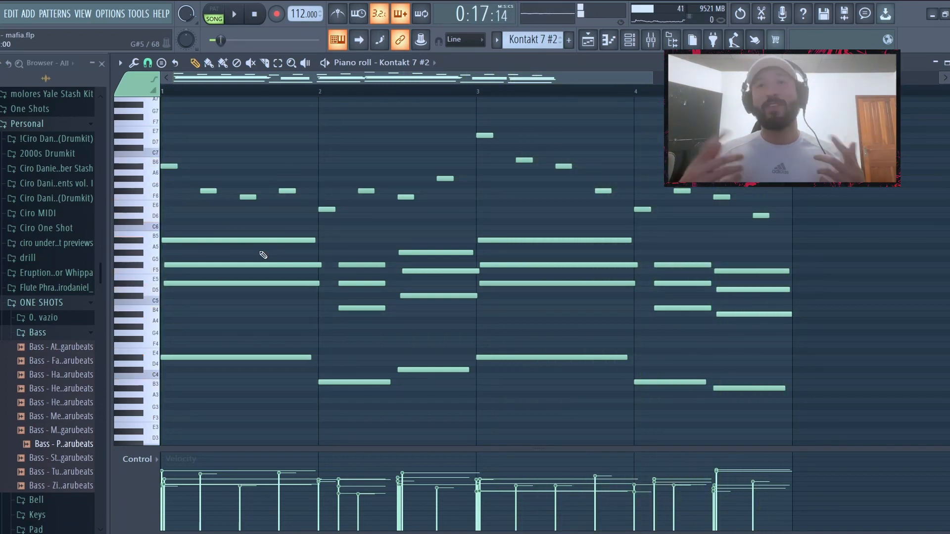
{"action": "key", "text": "space"}
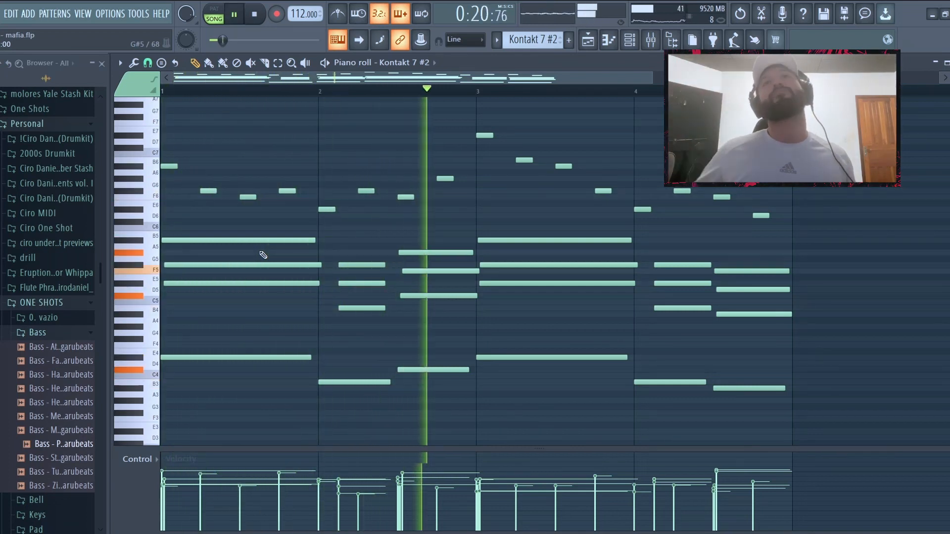
{"action": "key", "text": "space"}
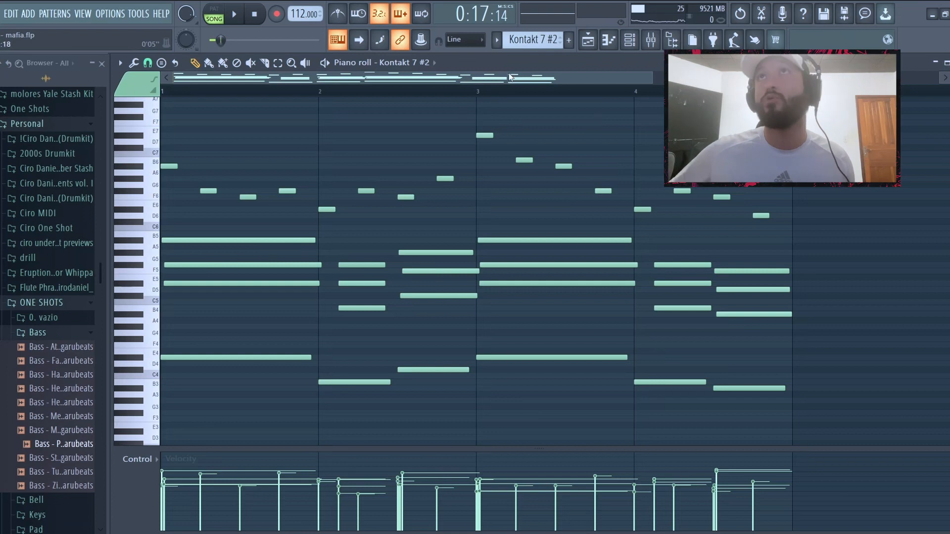
- Examine the Fruity Parametric EQ 2 low cut on the piano 1 mixer track during playback, closing its windows when done
{"action": "key", "text": "F9"}
{"action": "left_click", "coordinate": [876, 102]}
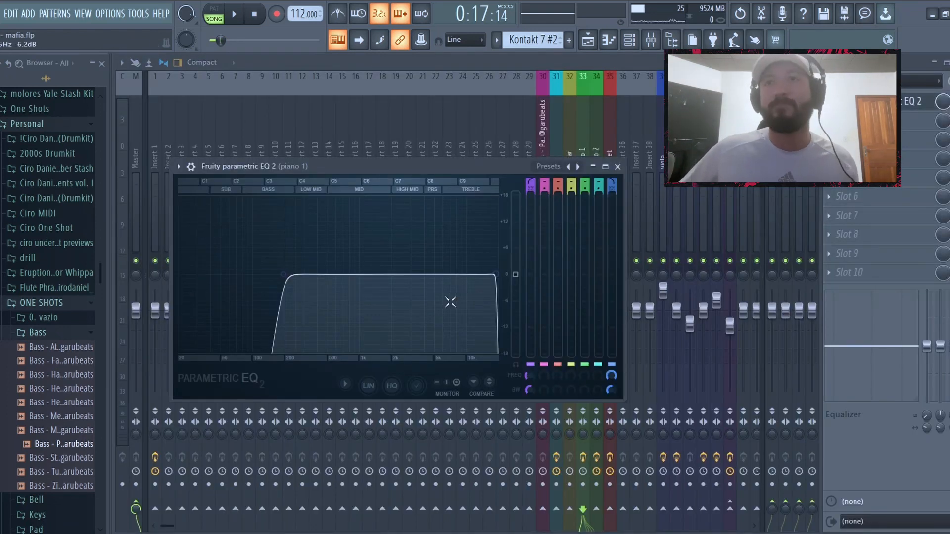
{"action": "key", "text": "space"}
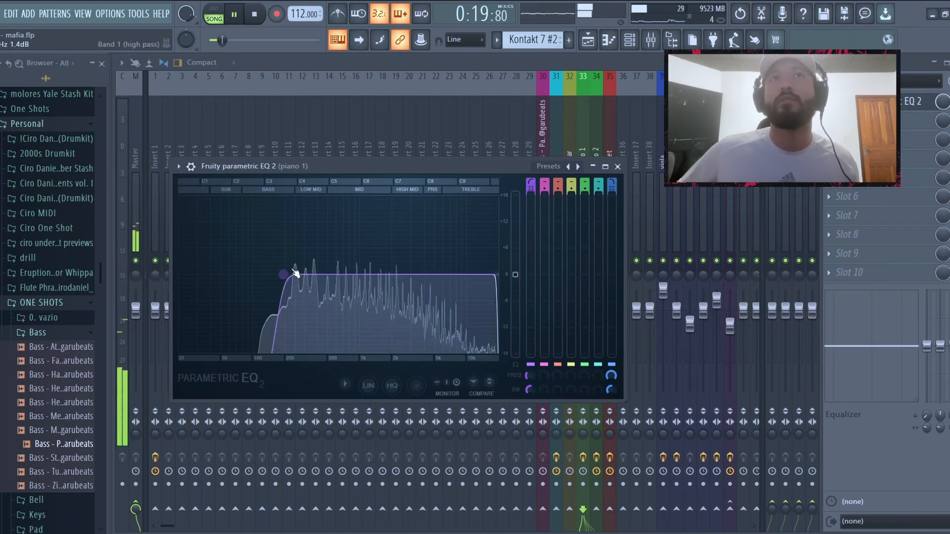
{"action": "key", "text": "space"}
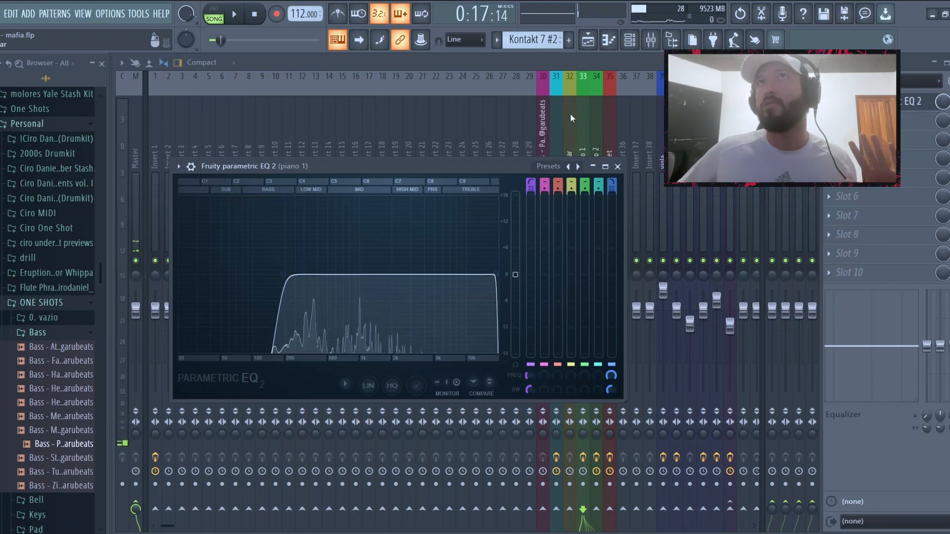
{"action": "key", "text": "Escape"}
{"action": "key", "text": "Escape"}
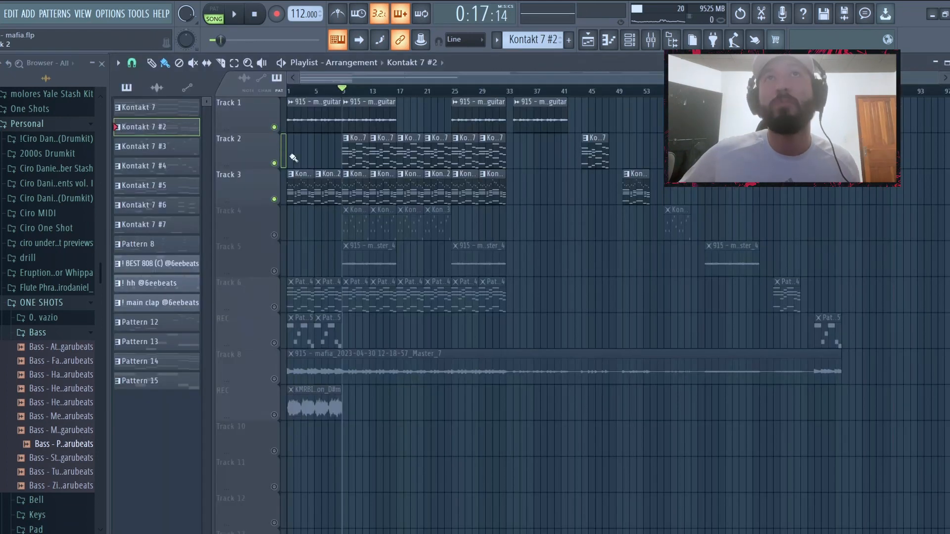
- Isolate Track 4 in the playlist and open its Kontakt 7 #3 pattern in the piano roll
{"action": "left_click", "coordinate": [276, 236]}
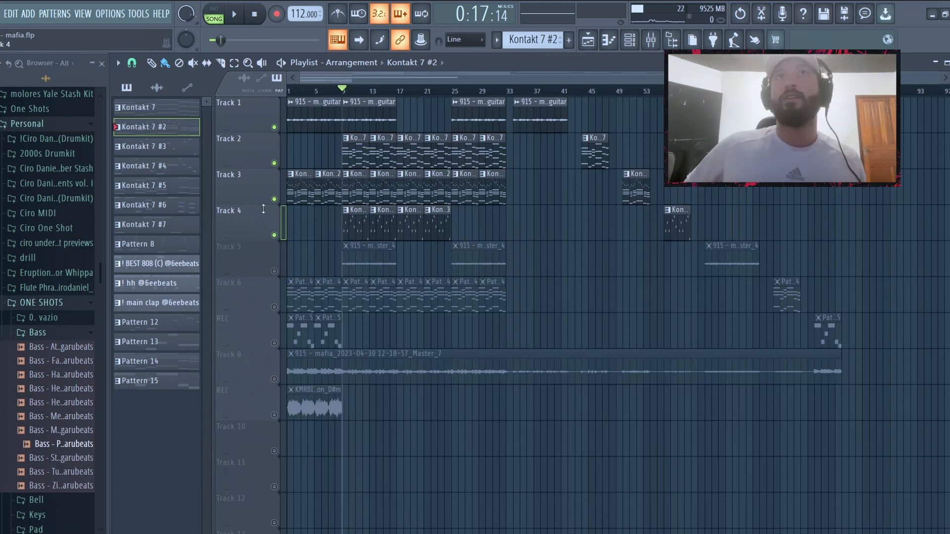
{"action": "right_click", "coordinate": [274, 199]}
{"action": "left_click", "coordinate": [275, 235]}
{"action": "left_click", "coordinate": [357, 227]}
{"action": "double_click", "coordinate": [357, 227]}
- Open the Kontakt 7 #3 channel's instrument and inspect the Mallet Flux glockenspiel loaded in it
{"action": "left_click", "coordinate": [633, 44]}
{"action": "left_click", "coordinate": [212, 200]}
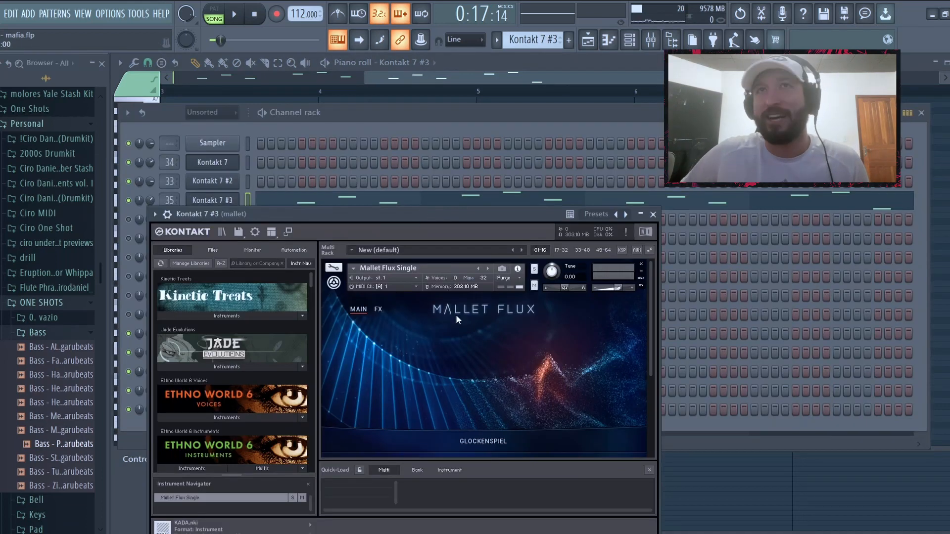
{"action": "scroll", "coordinate": [455, 319], "scroll_direction": "down", "scroll_amount": 1}
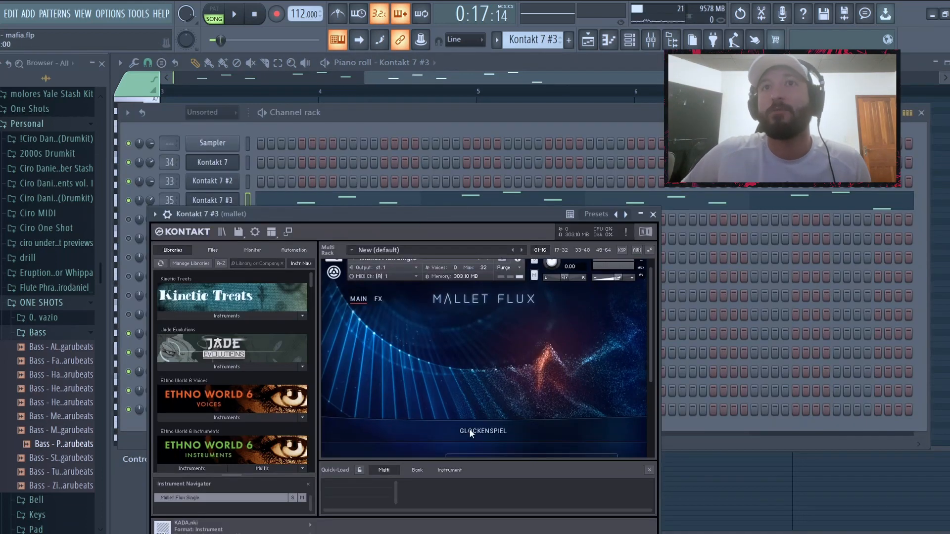
- Return to the Kontakt 7 #3 piano roll and play the mallet pattern with all four bars in view
{"action": "left_click", "coordinate": [572, 64]}
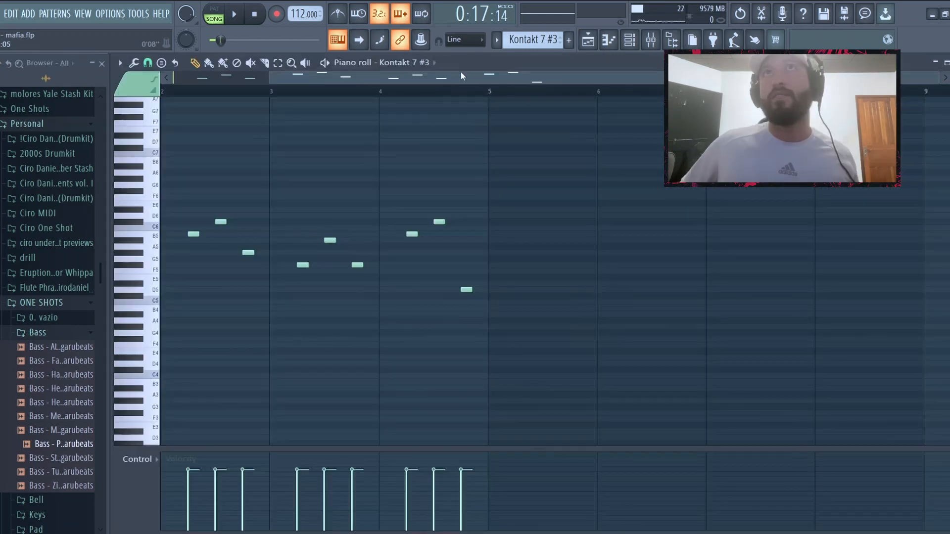
{"action": "key", "text": "space"}
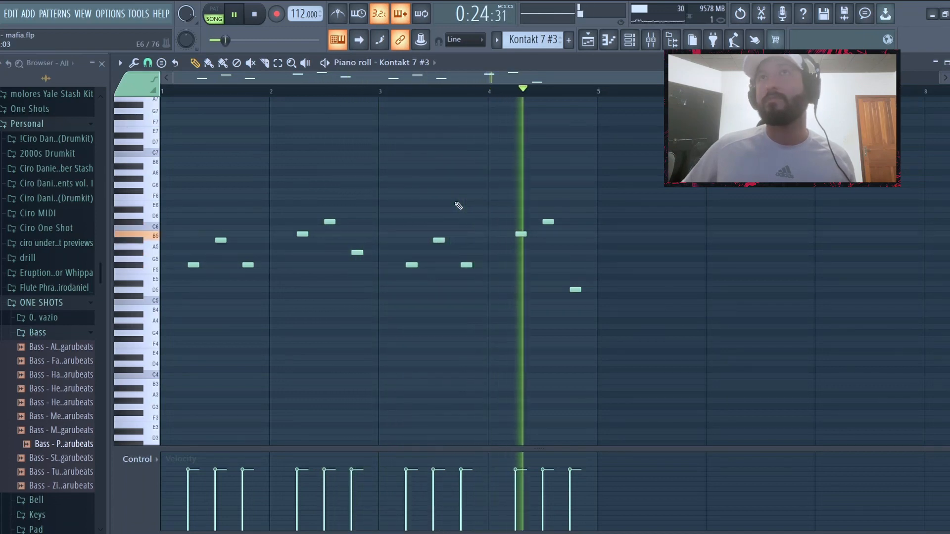
{"action": "key", "text": "space"}
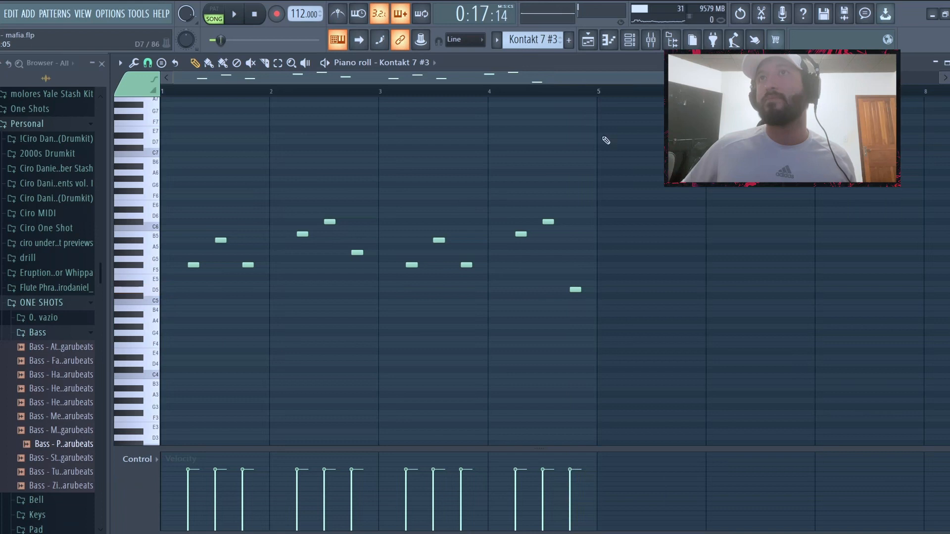
- Reopen the Kontakt 7 #3 pattern from Track 4 and play it together with the Track 3 piano
{"action": "left_click", "coordinate": [629, 40]}
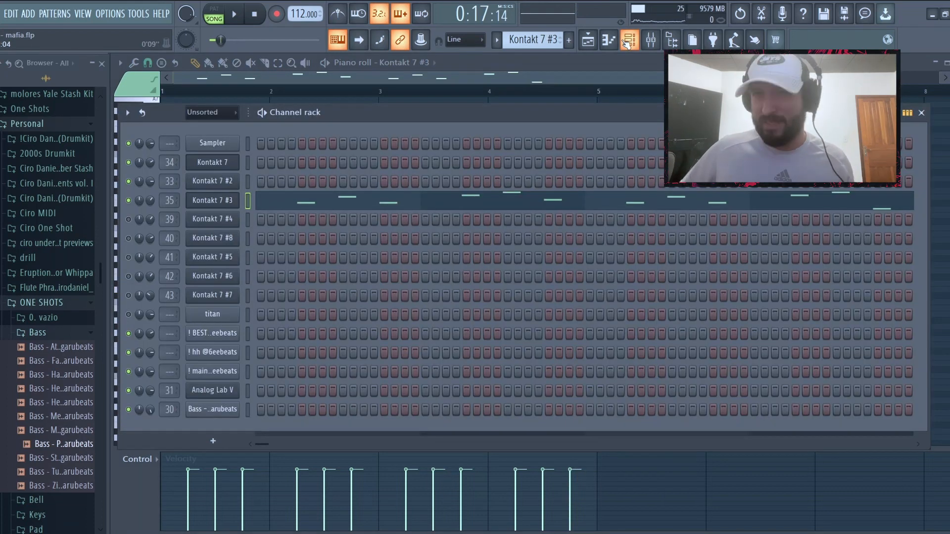
{"action": "left_click", "coordinate": [588, 40]}
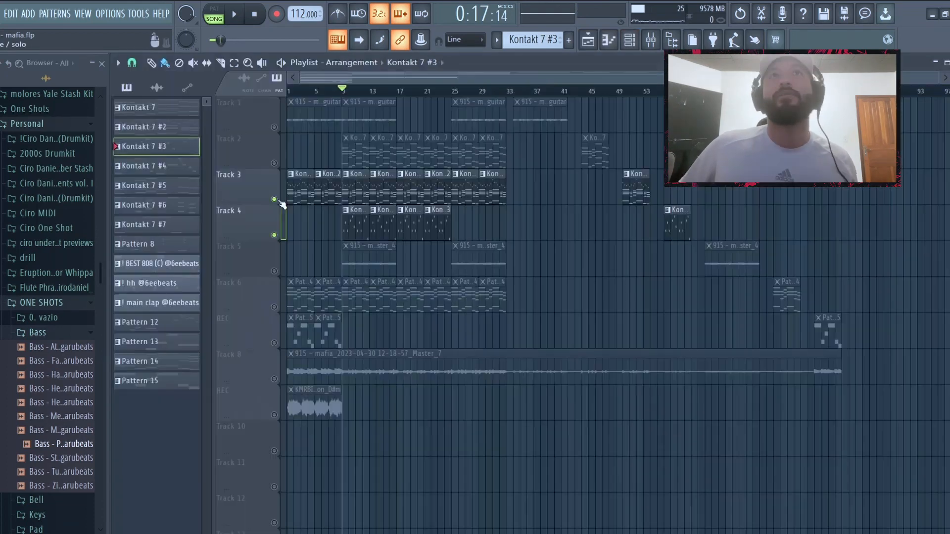
{"action": "double_click", "coordinate": [358, 222]}
{"action": "key", "text": "space"}
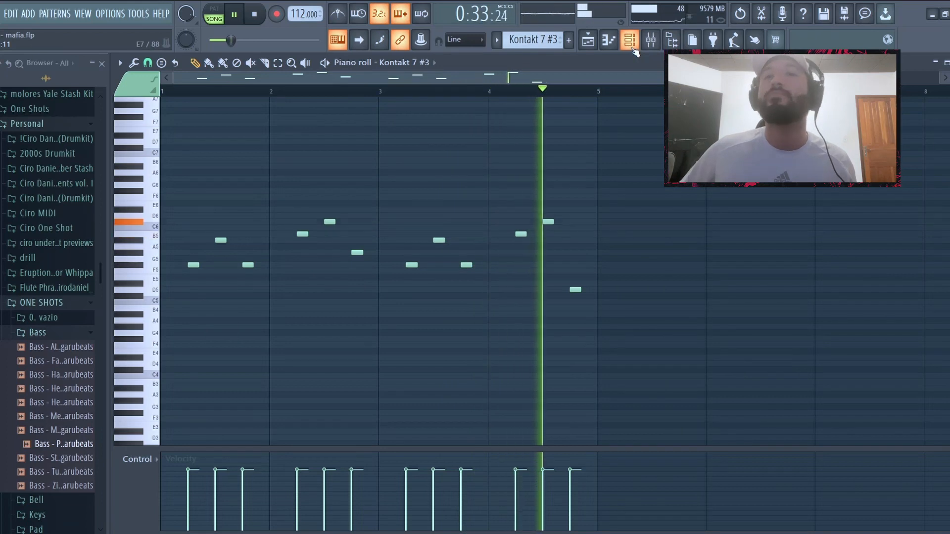
{"action": "key", "text": "space"}
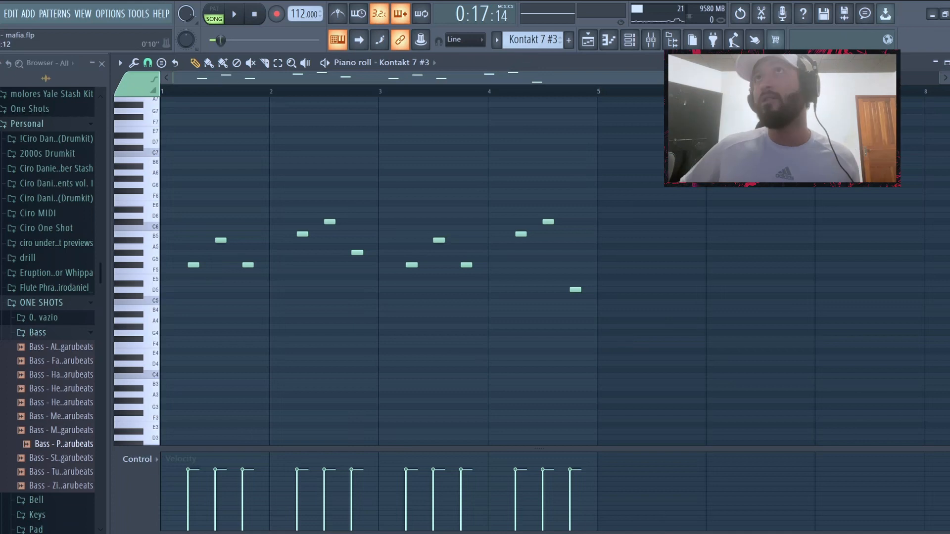
- Inspect the Fruity Parametric EQ 2 and the effect after it on the mallet mixer track
{"action": "left_click", "coordinate": [651, 40]}
{"action": "left_click", "coordinate": [874, 139]}
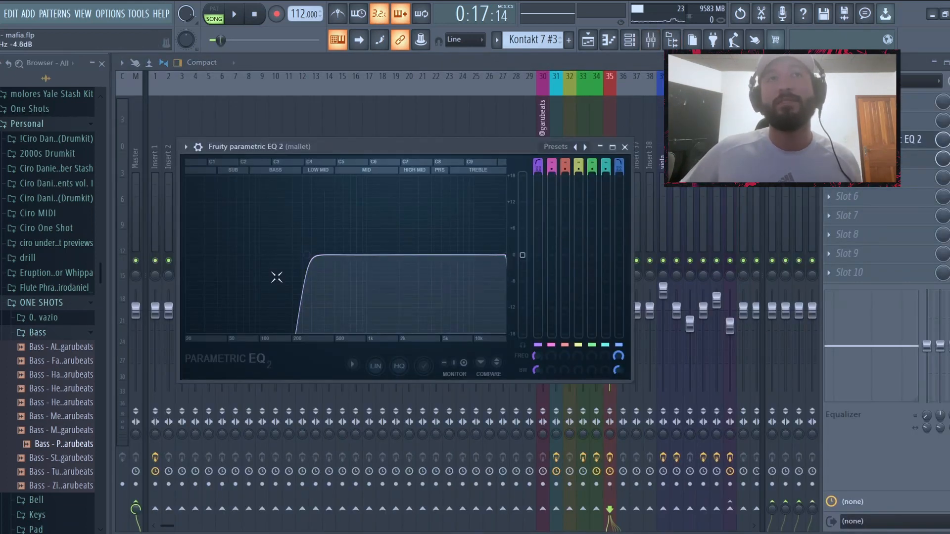
{"action": "left_click", "coordinate": [866, 159]}
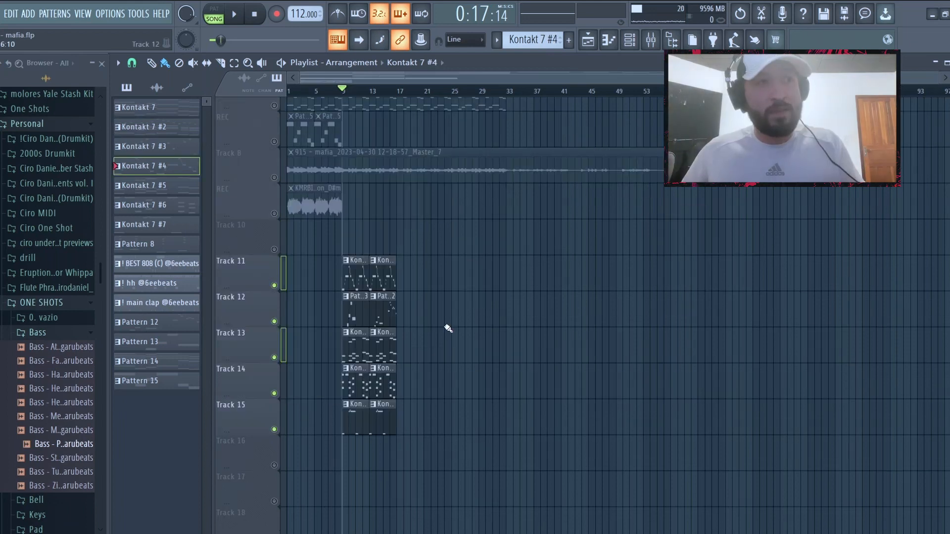
- Zoom the playlist in on the Track 11 to 15 clips from bar 9 to bar 17 and look over the layers
{"action": "left_click_drag", "start_coordinate": [391, 76], "coordinate": [343, 87]}
{"action": "scroll", "coordinate": [351, 304], "scroll_direction": "up", "scroll_amount": 4}
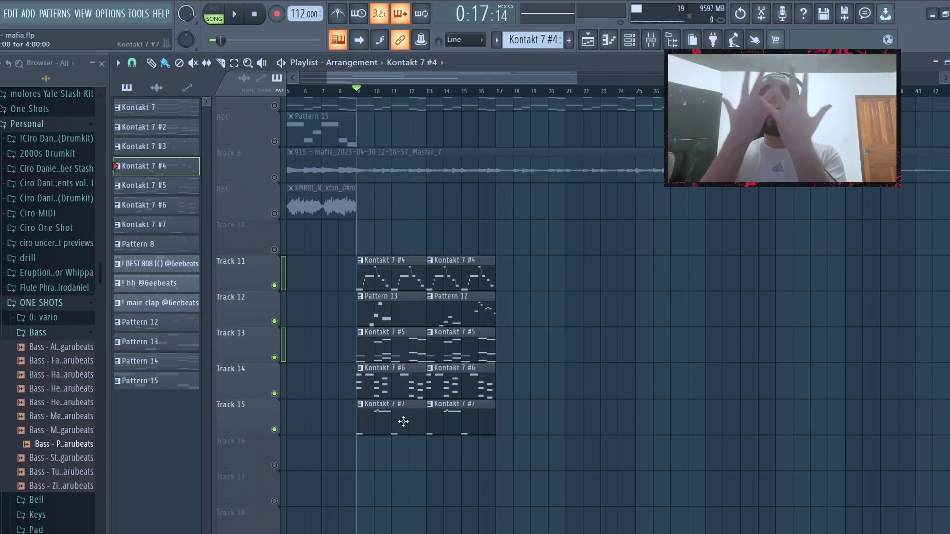
{"action": "scroll", "coordinate": [420, 367], "scroll_direction": "up", "scroll_amount": 5}
{"action": "scroll", "coordinate": [423, 360], "scroll_direction": "up", "scroll_amount": 1}
{"action": "scroll", "coordinate": [424, 360], "scroll_direction": "down", "scroll_amount": 5}
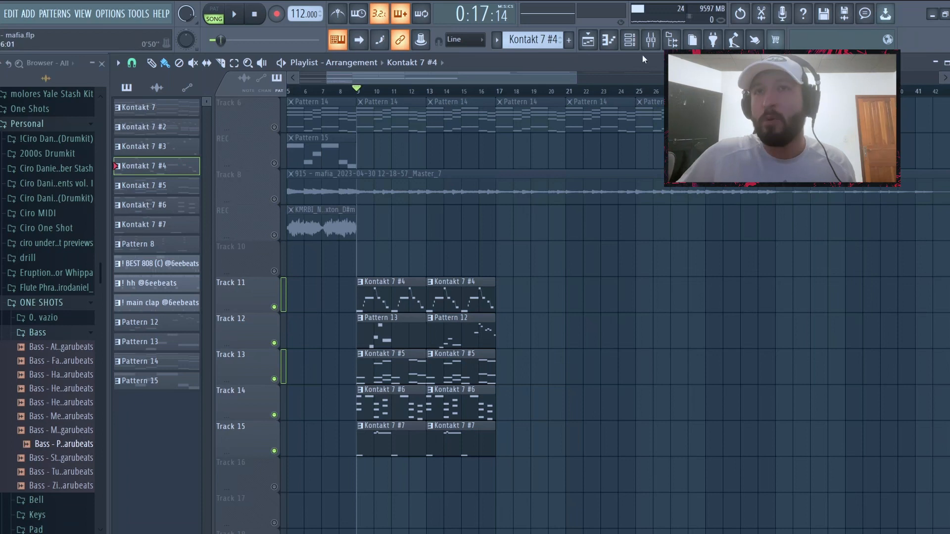
- Solo Track 11 and play its Kontakt 7 #4 pattern with the notes in view in the piano roll
{"action": "right_click", "coordinate": [274, 307]}
{"action": "right_click", "coordinate": [276, 309]}
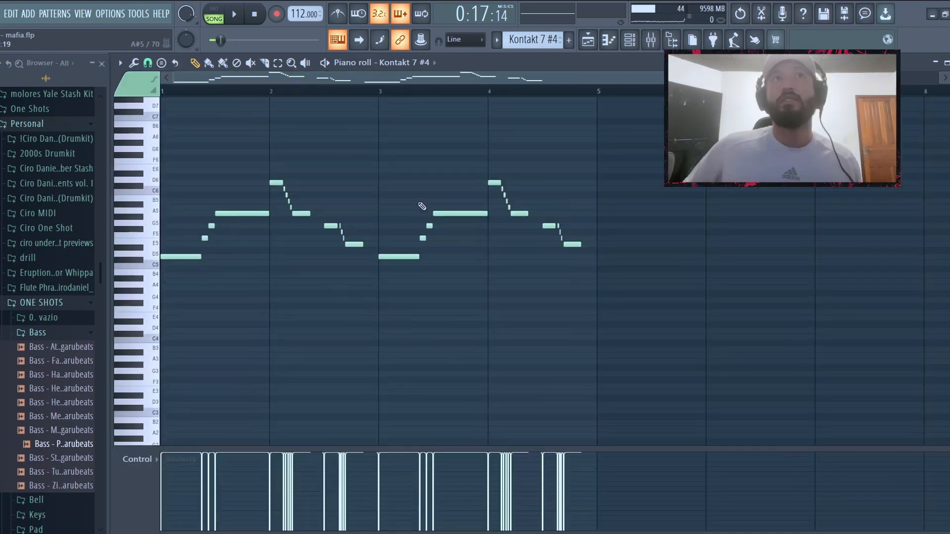
{"action": "scroll", "coordinate": [422, 206], "scroll_direction": "up", "scroll_amount": 1}
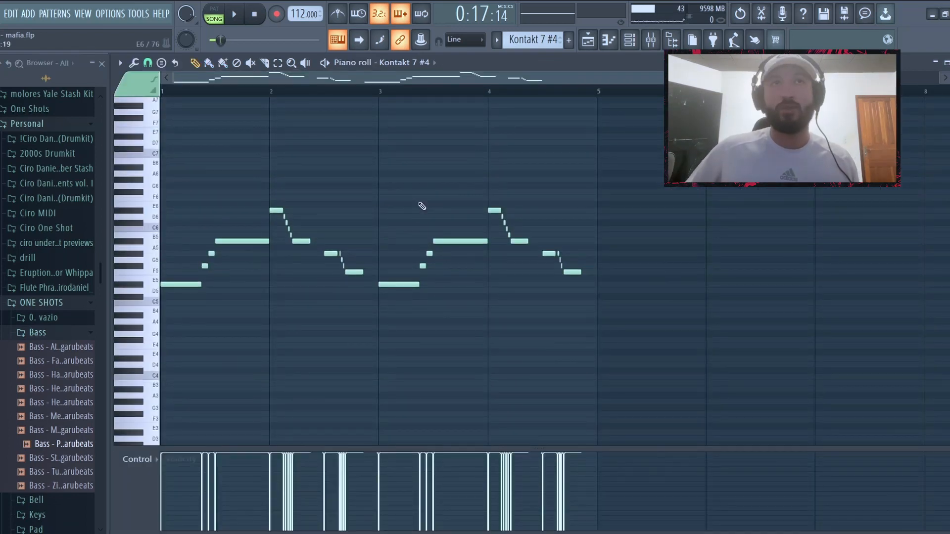
{"action": "key", "text": "space"}
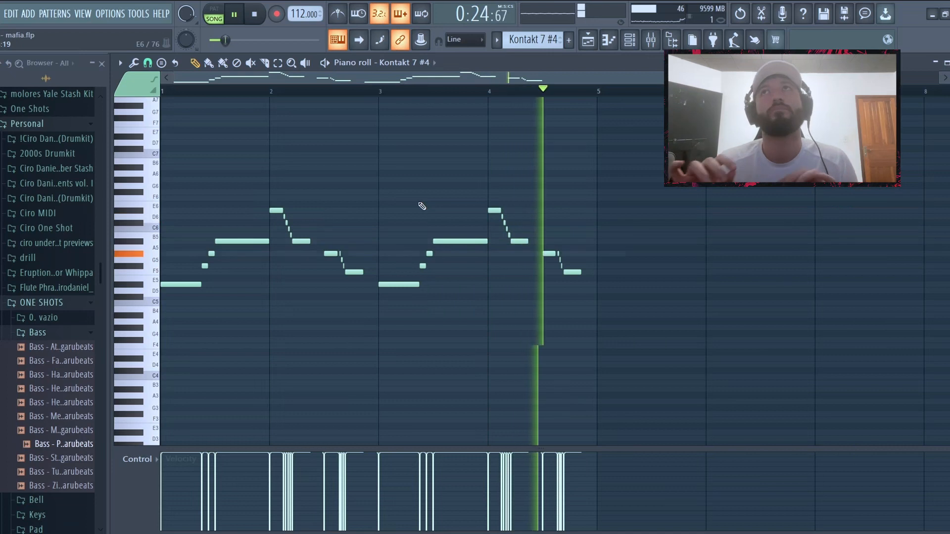
{"action": "key", "text": "space"}
- Return to the playlist, enable Tracks 1 to 4 alongside Track 11 and play them together from bar 9
{"action": "key", "text": "F5"}
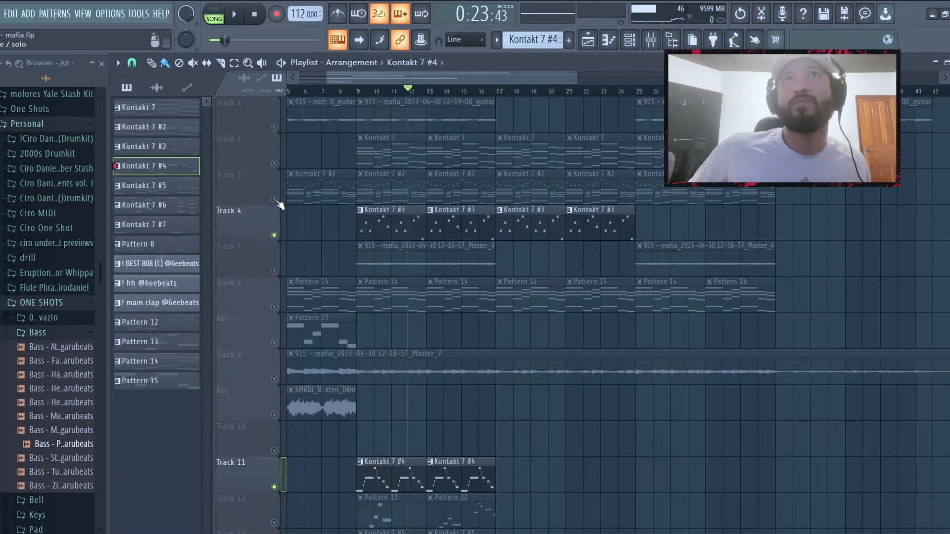
{"action": "left_click", "coordinate": [275, 163]}
{"action": "left_click", "coordinate": [274, 127]}
{"action": "left_click", "coordinate": [358, 92]}
{"action": "key", "text": "space"}
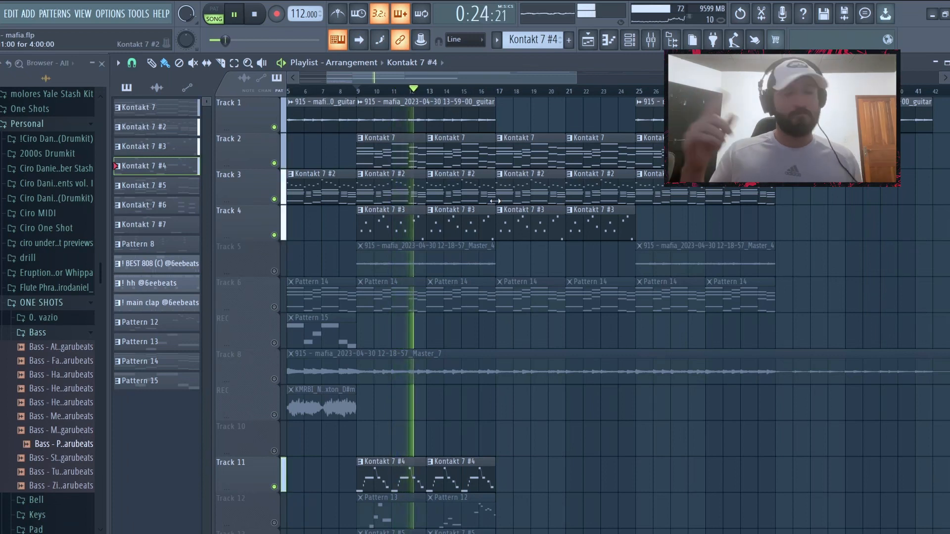
{"action": "key", "text": "space"}
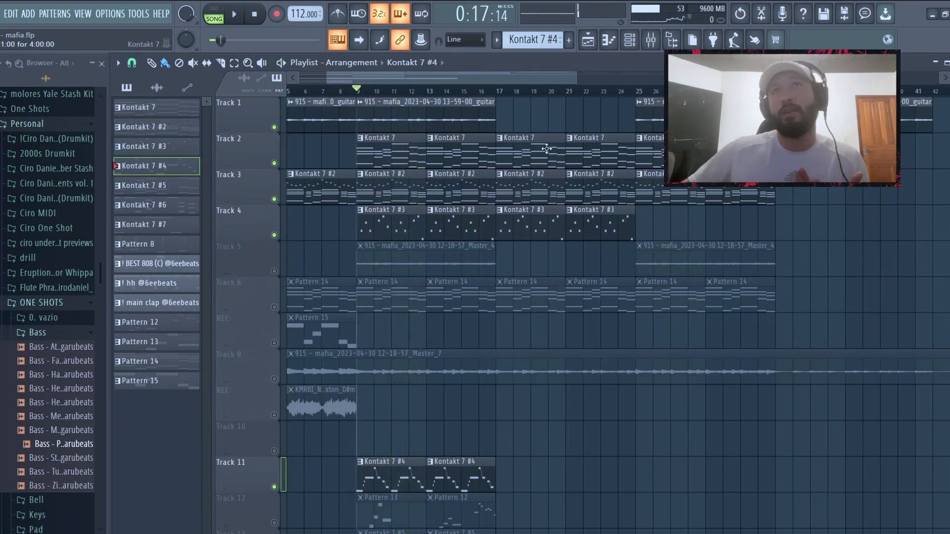
- Enable Track 12 and play its Kontakt 7 #5 pattern together with Track 11, with the notes in the piano roll
{"action": "scroll", "coordinate": [532, 298], "scroll_direction": "down", "scroll_amount": 1}
{"action": "scroll", "coordinate": [532, 298], "scroll_direction": "down", "scroll_amount": 1}
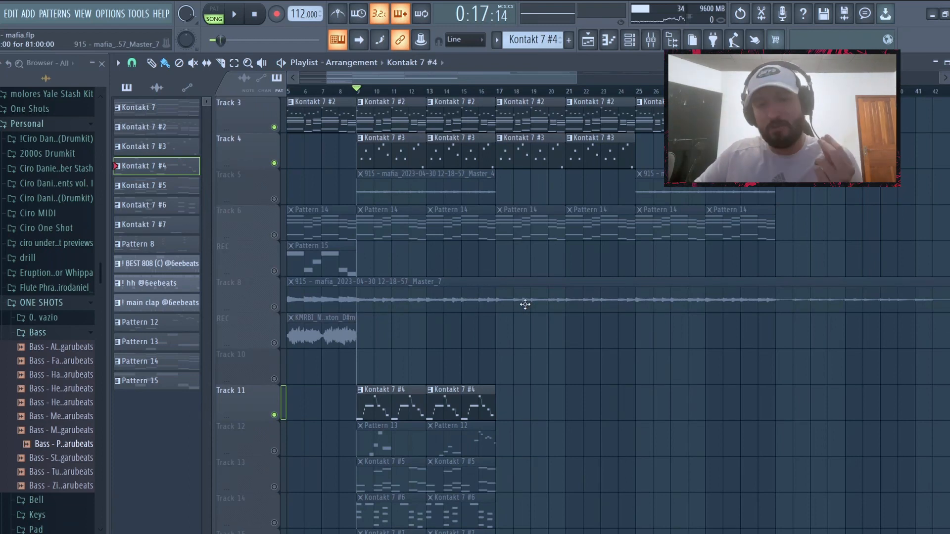
{"action": "scroll", "coordinate": [520, 341], "scroll_direction": "down", "scroll_amount": 3}
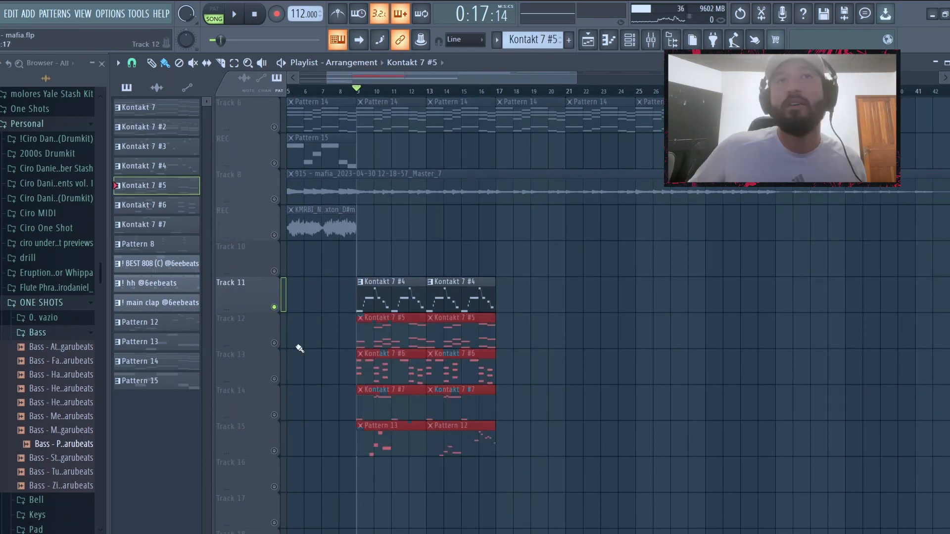
{"action": "left_click", "coordinate": [274, 343]}
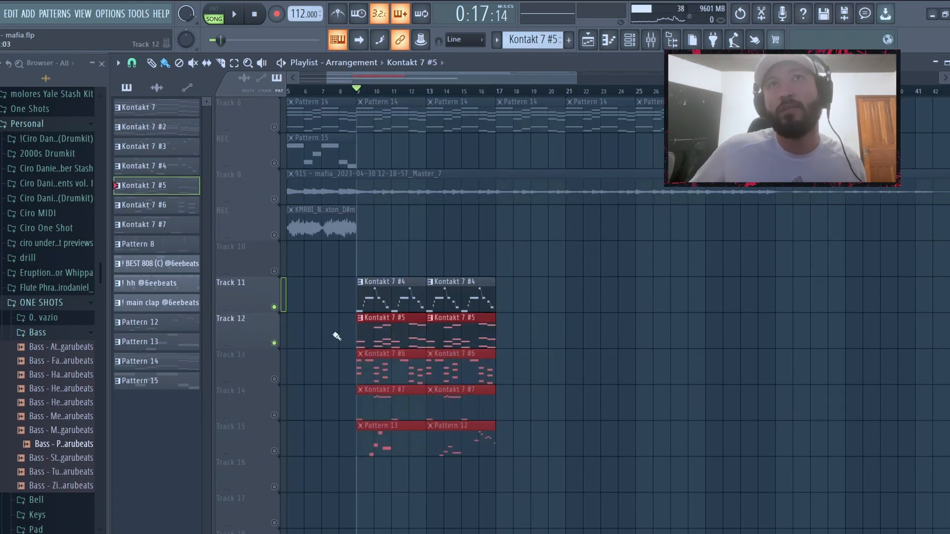
{"action": "double_click", "coordinate": [361, 334]}
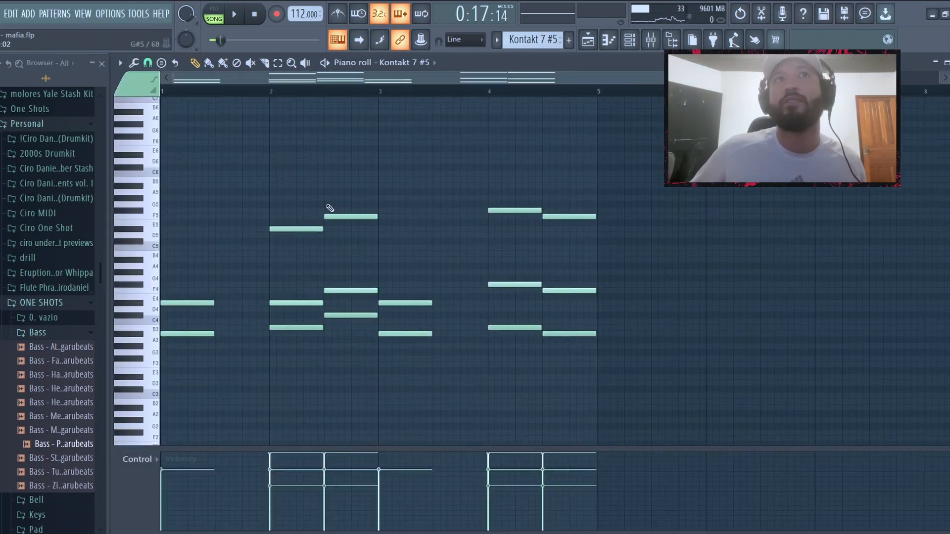
{"action": "key", "text": "space"}
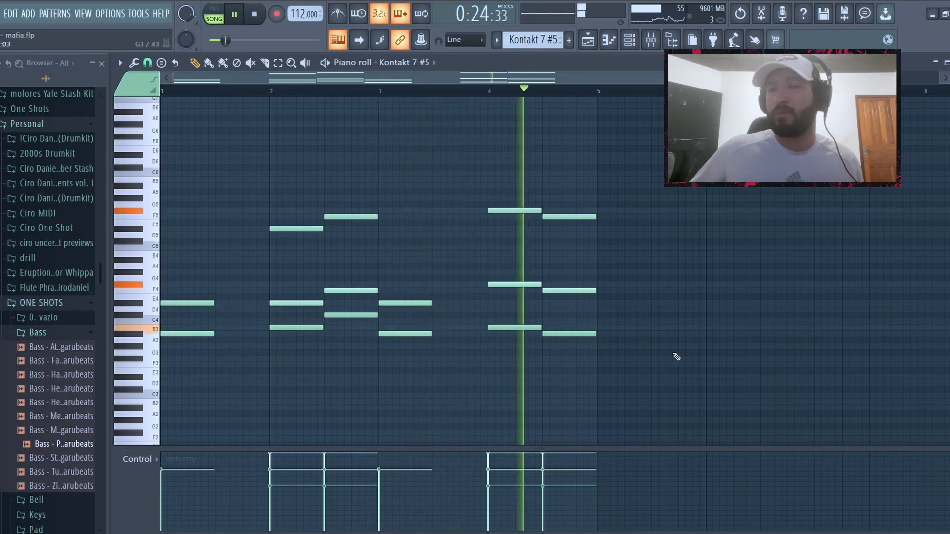
{"action": "key", "text": "space"}
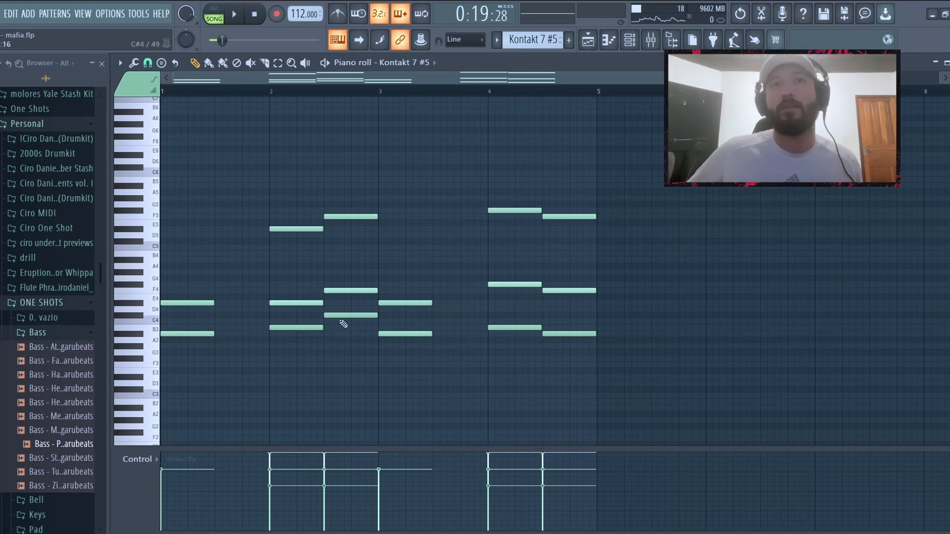
- Highlight the middle-voice notes of the bar 2 and bar 4 chords in Kontakt 7 #5, followed by their upper-voice notes
{"action": "left_click", "coordinate": [354, 292], "text": "ctrl"}
{"action": "left_click", "coordinate": [308, 302], "text": "ctrl"}
{"action": "left_click_drag", "start_coordinate": [331, 275], "coordinate": [342, 294]}
{"action": "left_click_drag", "start_coordinate": [529, 272], "coordinate": [561, 294]}
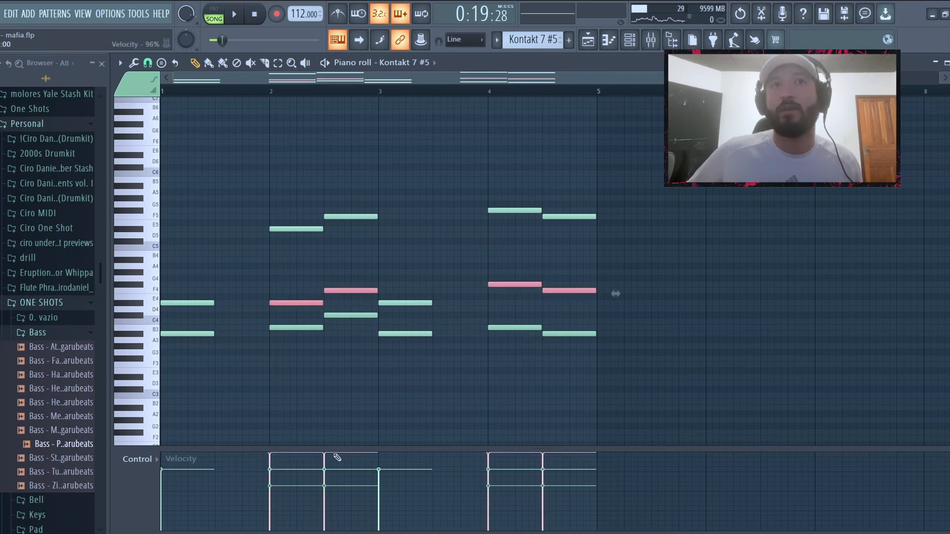
{"action": "left_click", "coordinate": [297, 229], "text": "ctrl"}
{"action": "left_click_drag", "start_coordinate": [331, 193], "coordinate": [361, 259]}
{"action": "left_click_drag", "start_coordinate": [480, 198], "coordinate": [604, 265]}
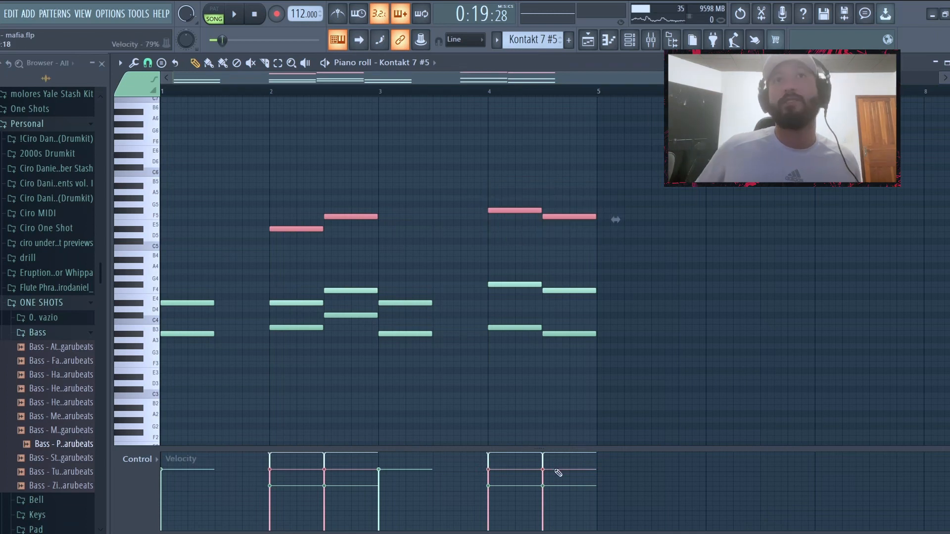
- Highlight the lowest notes of the bar 2 and bar 4 chords, followed by the two-note chords in bars 3 and 1
{"action": "left_click_drag", "start_coordinate": [302, 348], "coordinate": [357, 314]}
{"action": "left_click", "coordinate": [519, 328], "text": "ctrl+shift"}
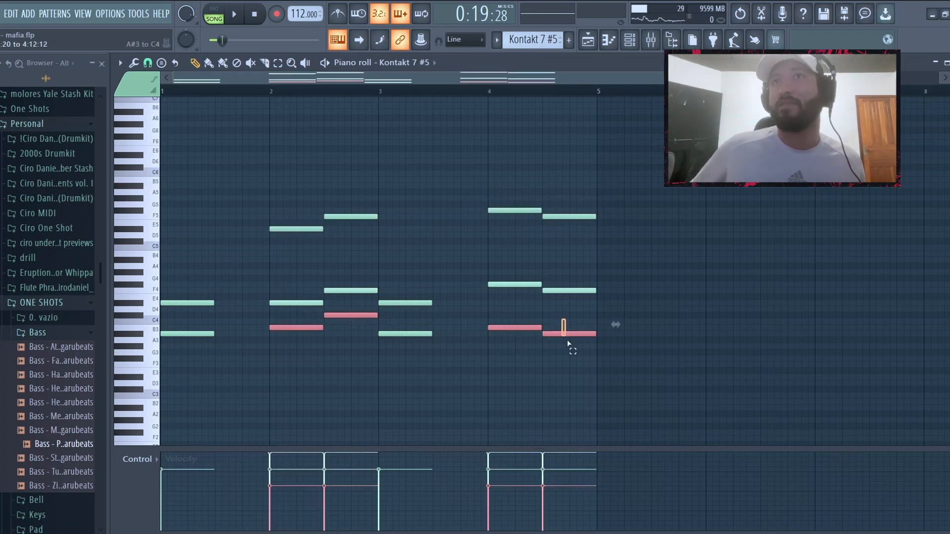
{"action": "left_click", "coordinate": [562, 334], "text": "ctrl+shift"}
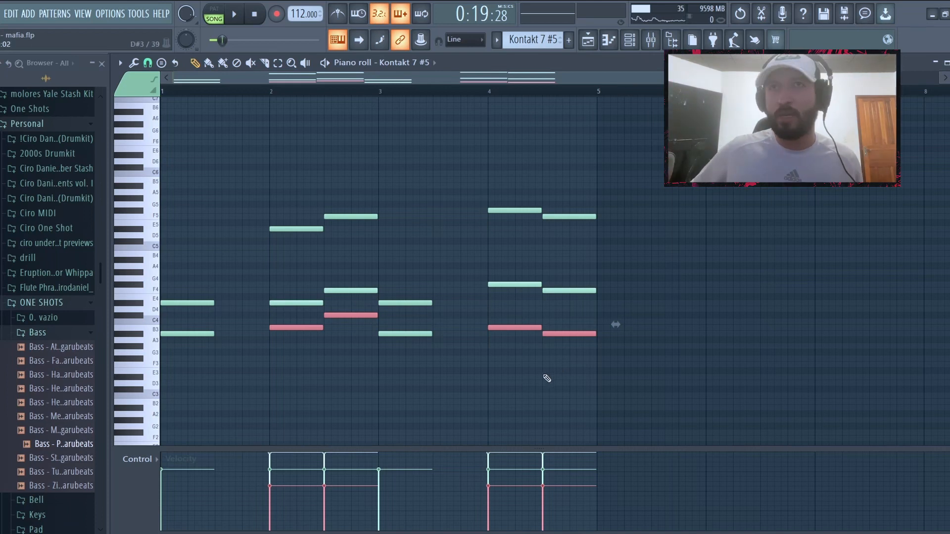
{"action": "left_click_drag", "start_coordinate": [456, 357], "coordinate": [428, 275]}
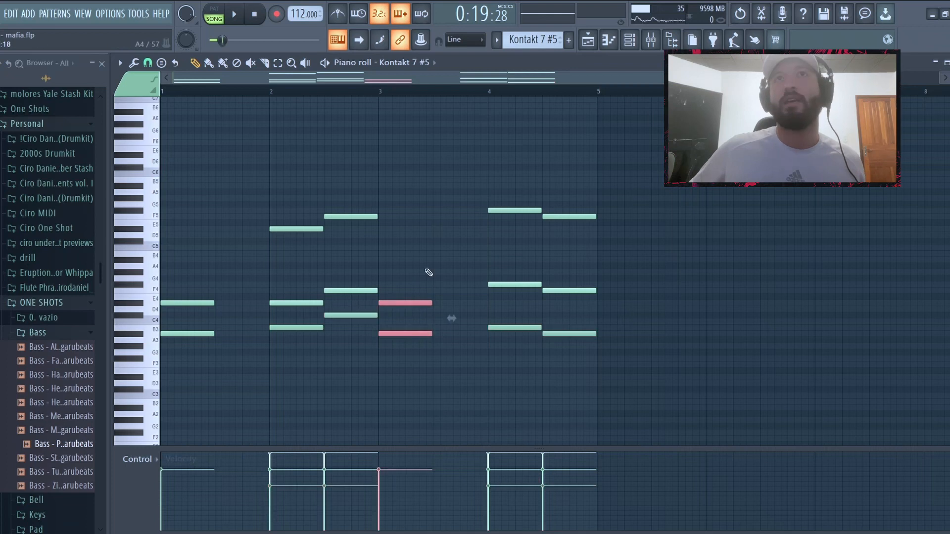
{"action": "left_click_drag", "start_coordinate": [200, 280], "coordinate": [176, 363]}
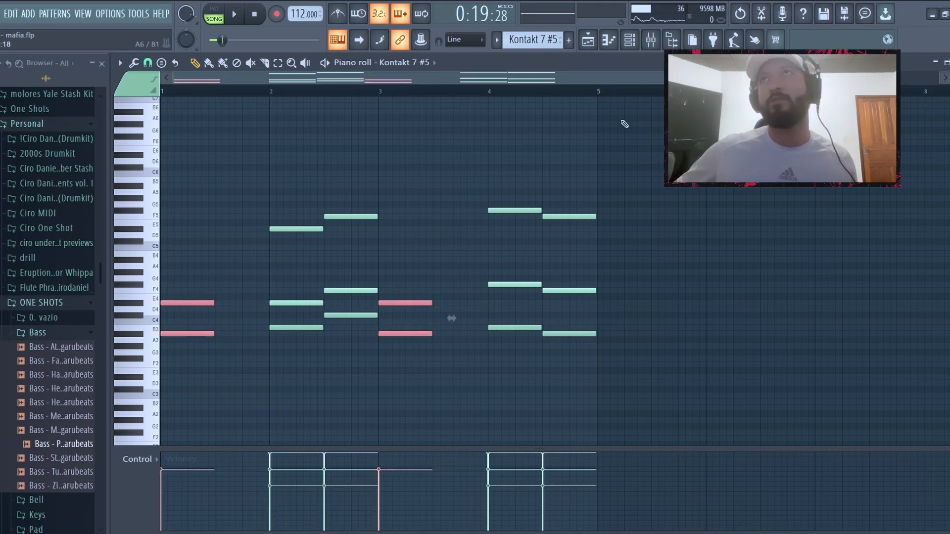
- Return to the playlist and play the Kontakt 7 #4 and Kontakt 7 #5 layers together
{"action": "key", "text": "F5"}
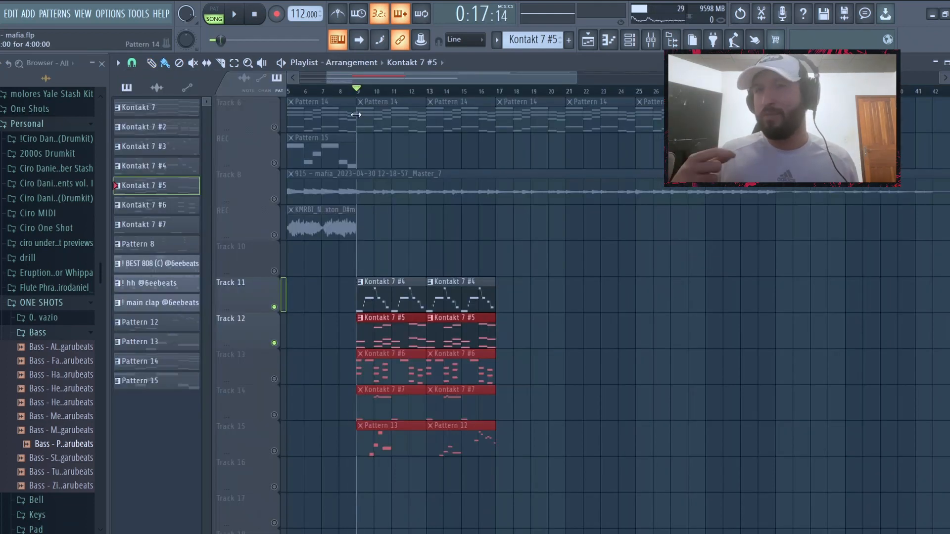
{"action": "key", "text": "space"}
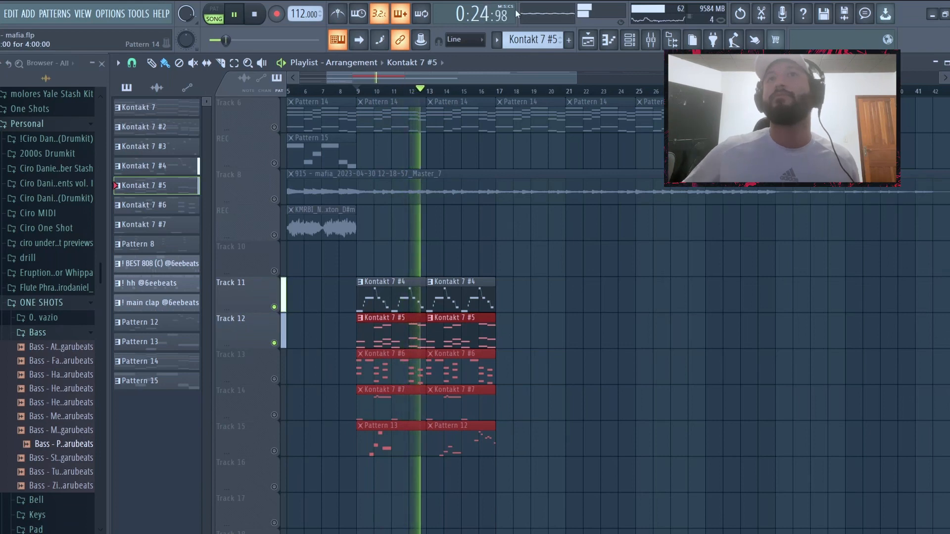
{"action": "key", "text": "space"}
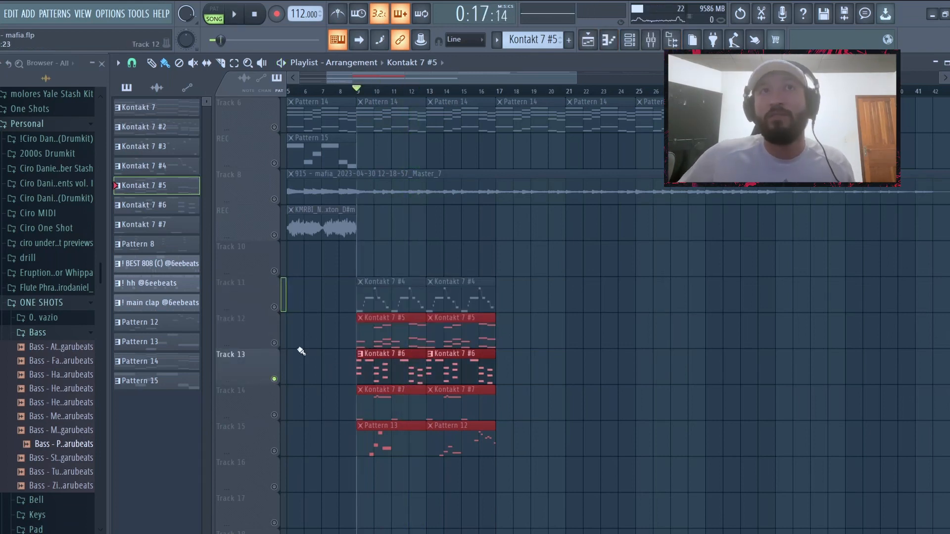
- Open the Kontakt 7 #6 pattern from Track 13 in the piano roll and play it with all four bars in view
{"action": "double_click", "coordinate": [398, 380]}
{"action": "left_click_drag", "start_coordinate": [387, 80], "coordinate": [98, 110]}
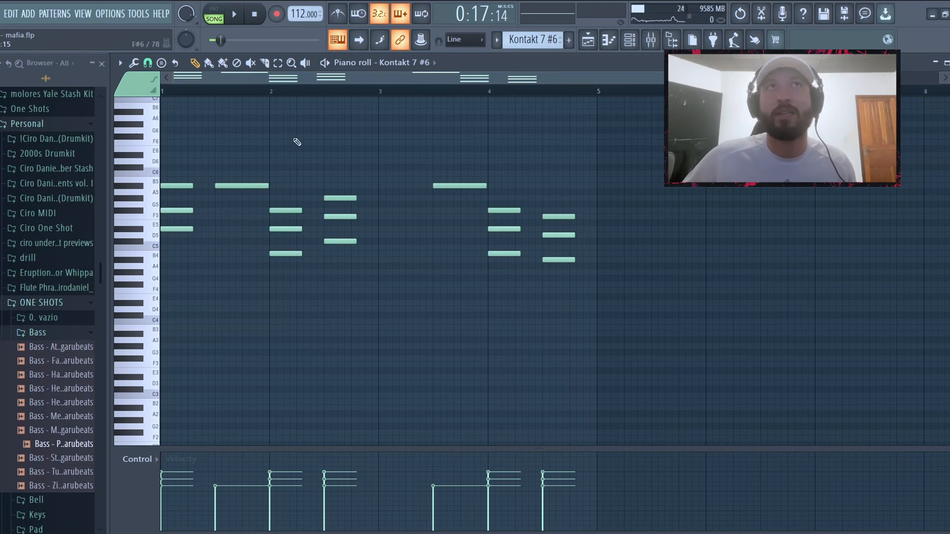
{"action": "scroll", "coordinate": [420, 245], "scroll_direction": "right", "scroll_amount": 2}
{"action": "left_click_drag", "start_coordinate": [455, 78], "coordinate": [18, 109]}
{"action": "scroll", "coordinate": [328, 241], "scroll_direction": "up", "scroll_amount": 1}
{"action": "key", "text": "space"}
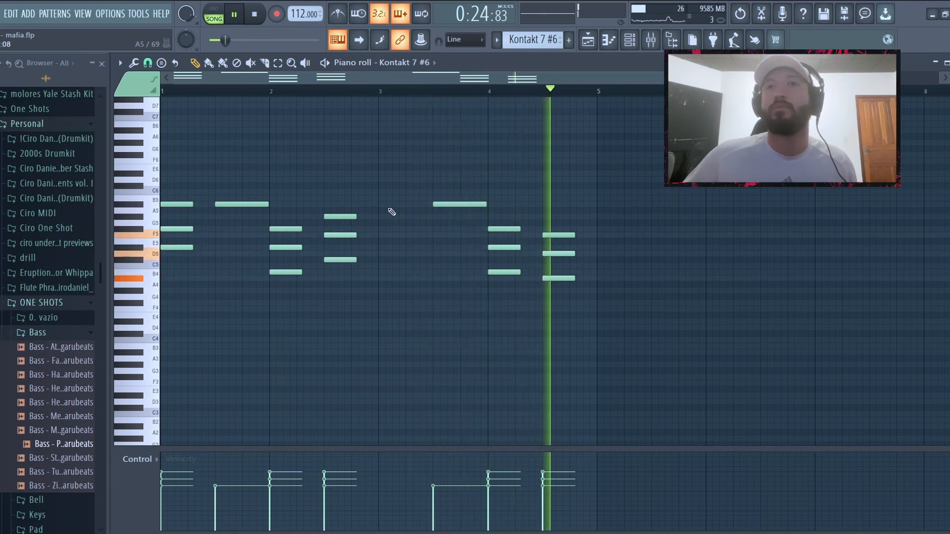
{"action": "key", "text": "space"}
- Open the channel rack and inspect the Spitfire Studio Strings violins patch loaded in Kontakt 7 #6
{"action": "key", "text": "F6"}
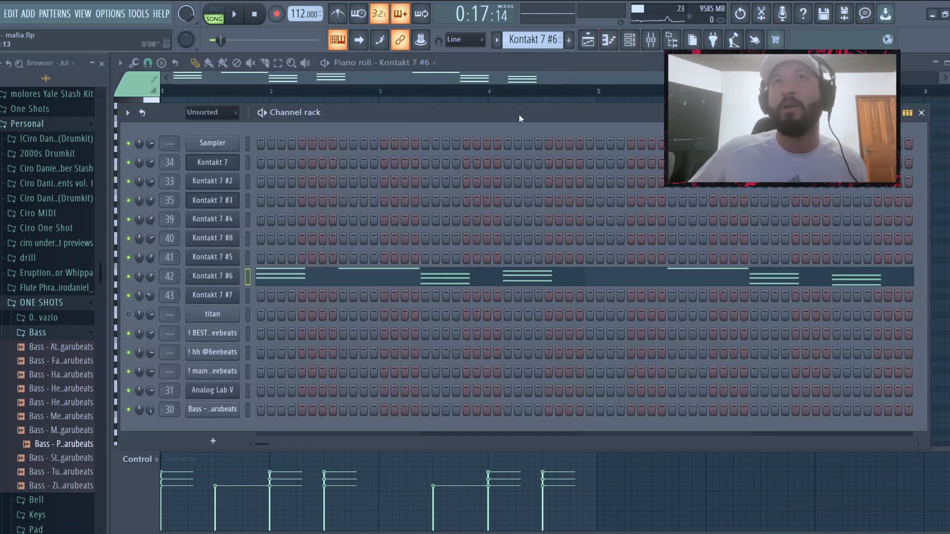
{"action": "left_click", "coordinate": [588, 39]}
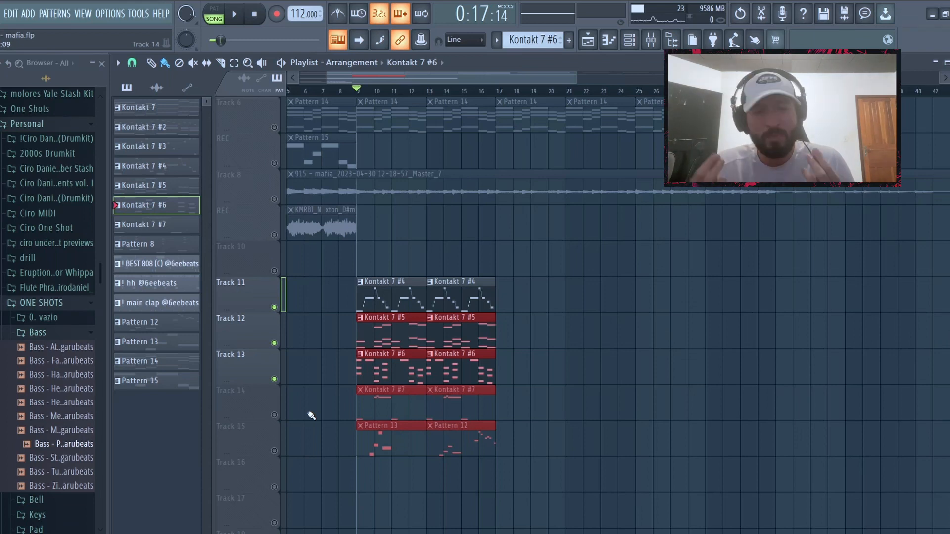
{"action": "key", "text": "F6"}
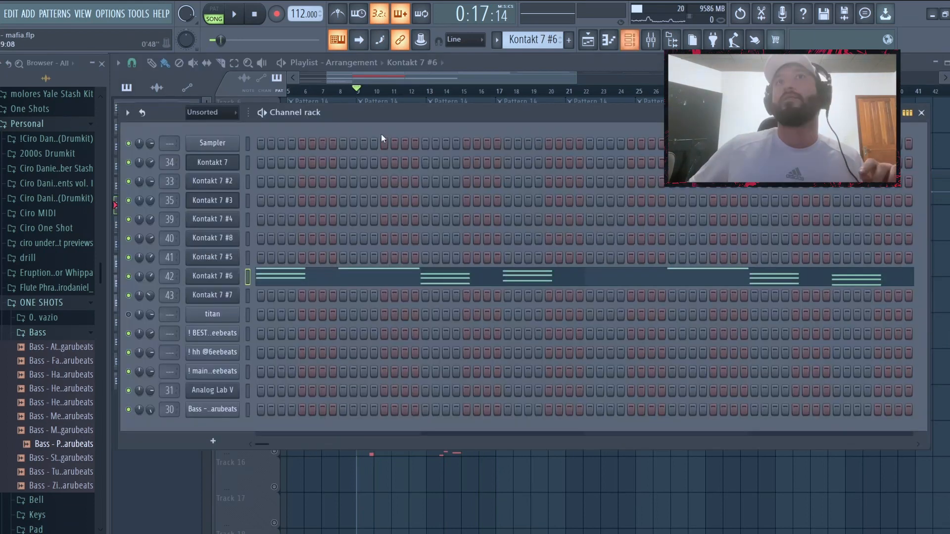
{"action": "left_click", "coordinate": [228, 280]}
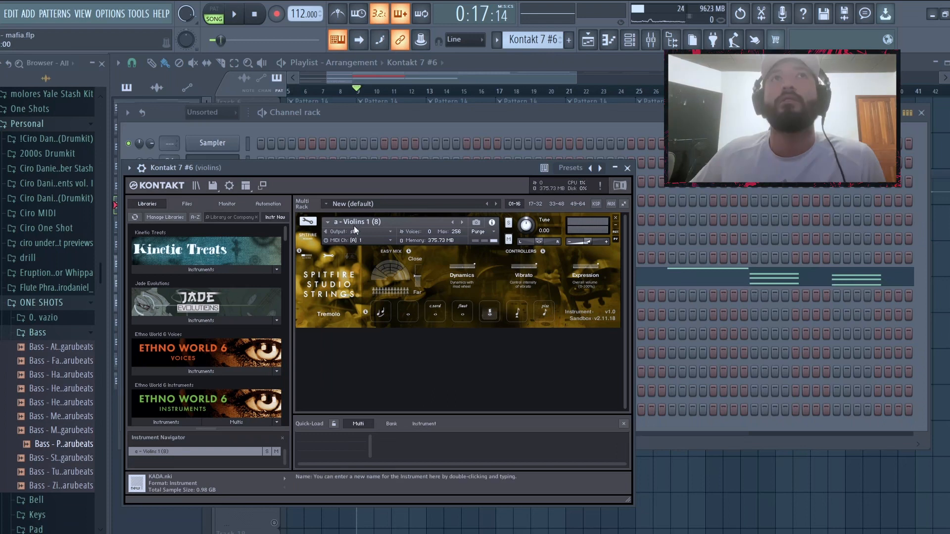
{"action": "left_click_drag", "start_coordinate": [426, 168], "coordinate": [432, 263]}
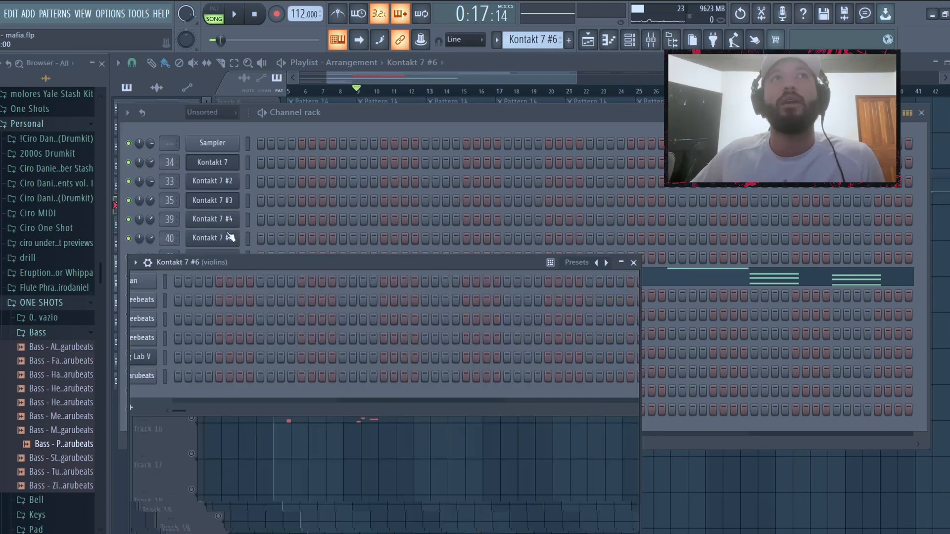
- Inspect the violas patch in Kontakt 7 #8, then switch to the Kontakt 7 #7 pattern and open its instrument
{"action": "left_click", "coordinate": [230, 237]}
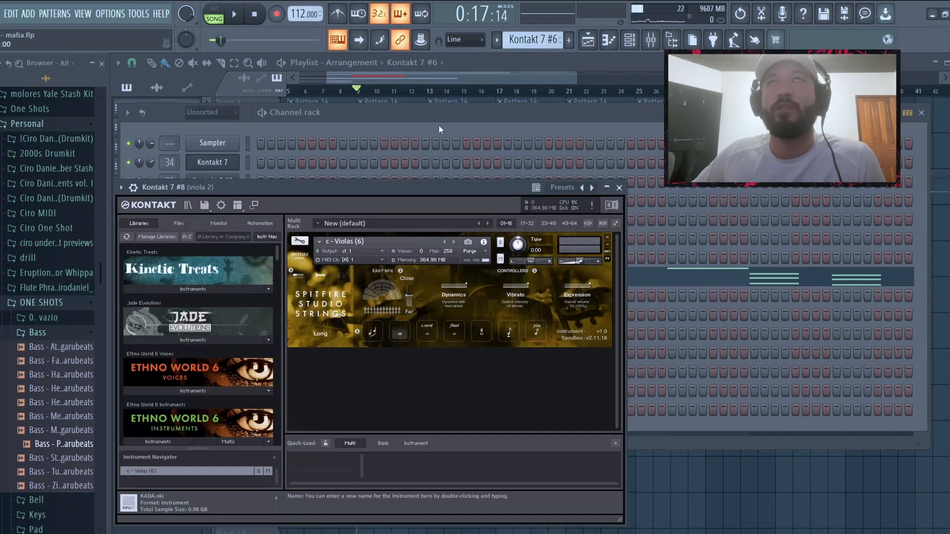
{"action": "left_click", "coordinate": [427, 112]}
{"action": "key", "text": "KP_Add"}
{"action": "left_click", "coordinate": [238, 296]}
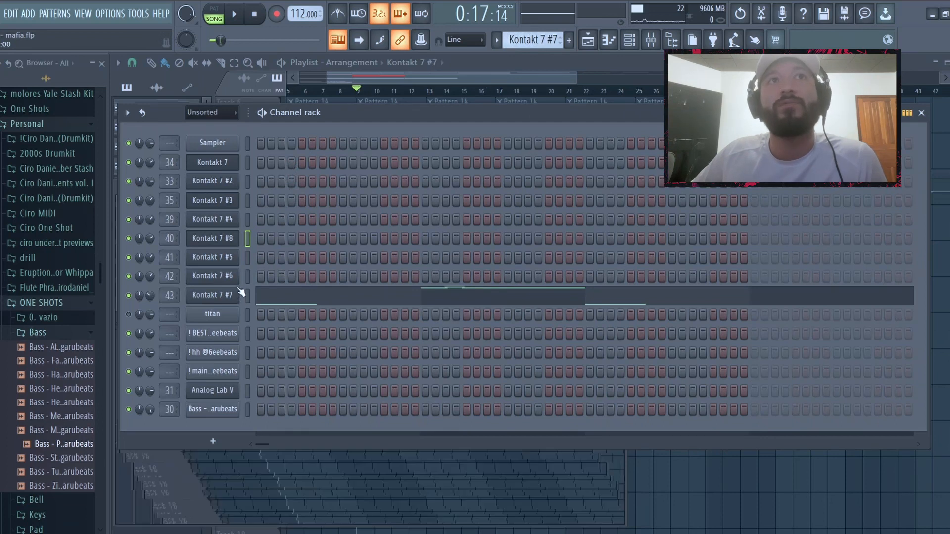
{"action": "left_click_drag", "start_coordinate": [388, 199], "coordinate": [390, 199]}
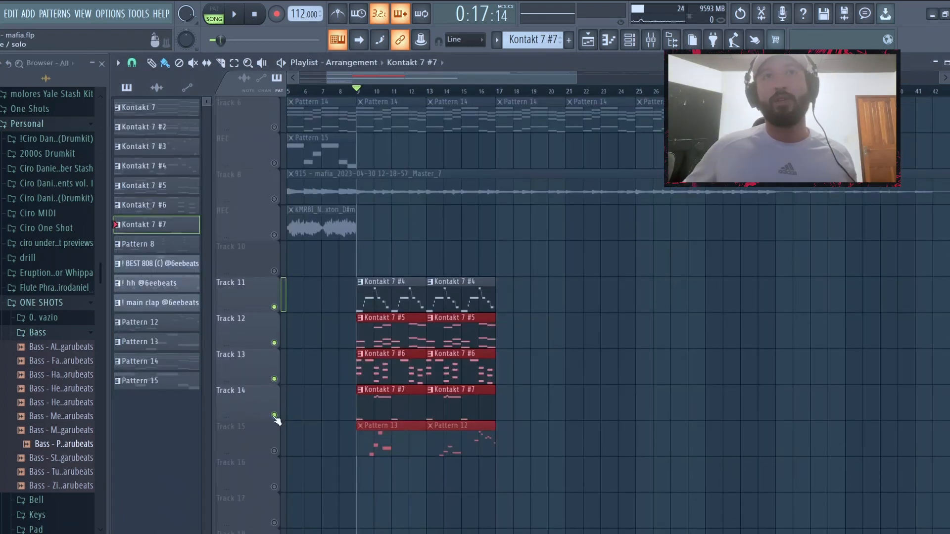
- Solo Track 14 to hear the Kontakt 7 #7 layer, then unsolo it and stop playback
{"action": "right_click", "coordinate": [274, 415]}
{"action": "key", "text": "space"}
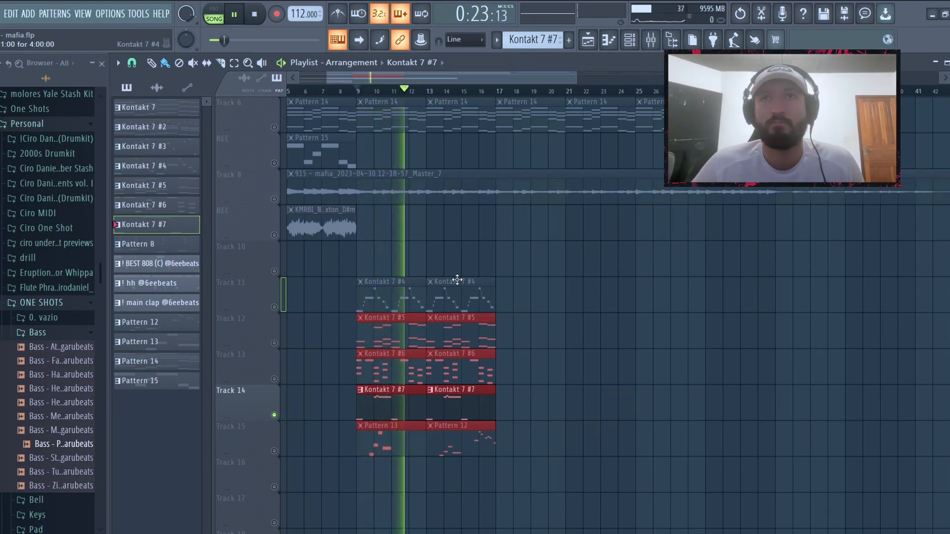
{"action": "right_click", "coordinate": [274, 415]}
{"action": "key", "text": "space"}
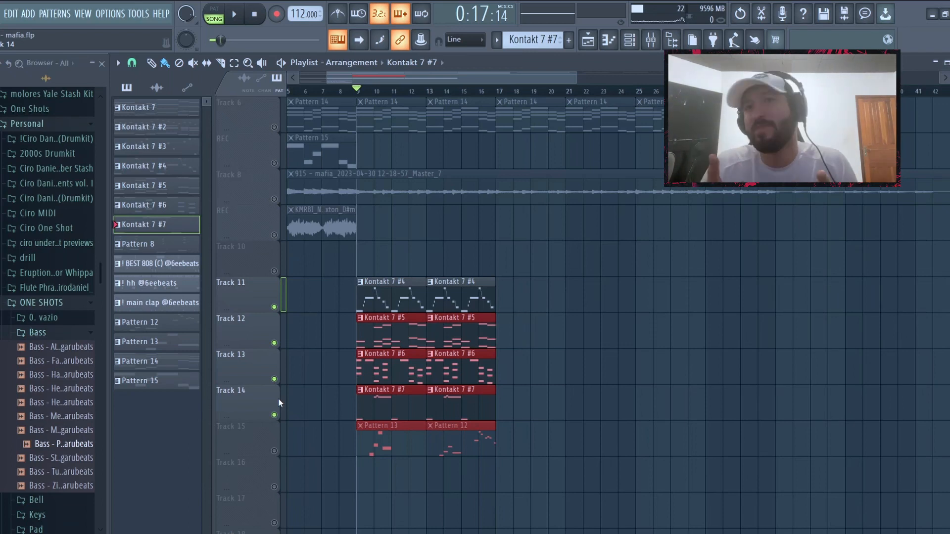
- Solo Track 15, open the Pattern 12 notes in the piano roll with all four bars in view and play them
{"action": "left_click", "coordinate": [274, 451]}
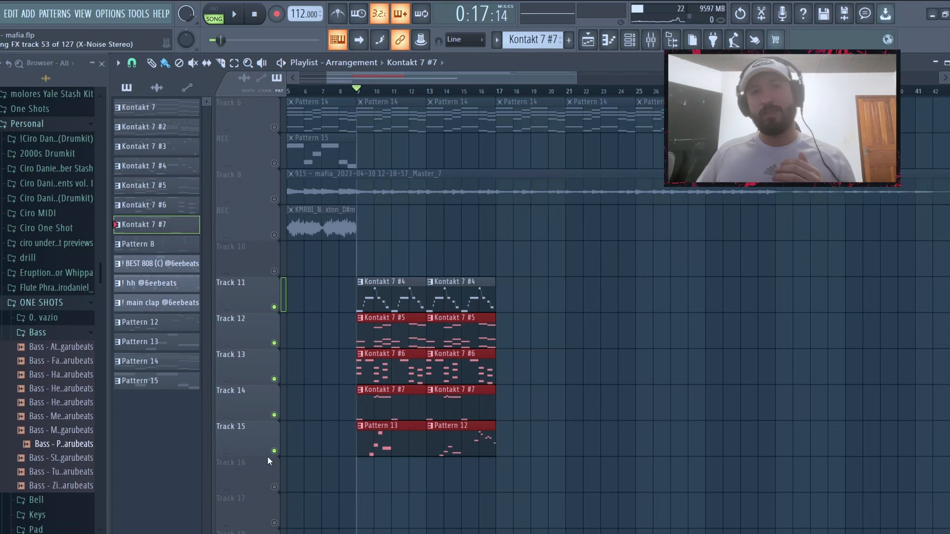
{"action": "right_click", "coordinate": [275, 451]}
{"action": "double_click", "coordinate": [385, 432]}
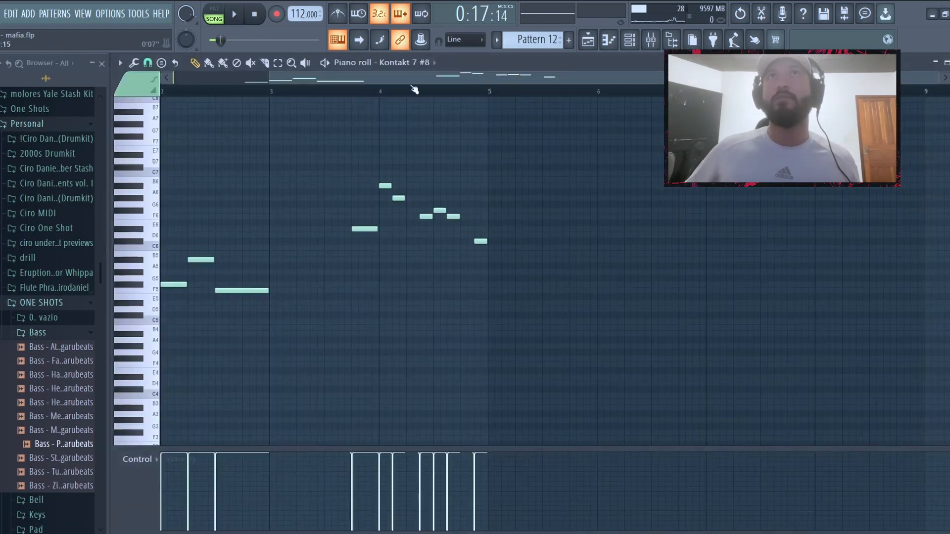
{"action": "left_click_drag", "start_coordinate": [407, 81], "coordinate": [89, 100]}
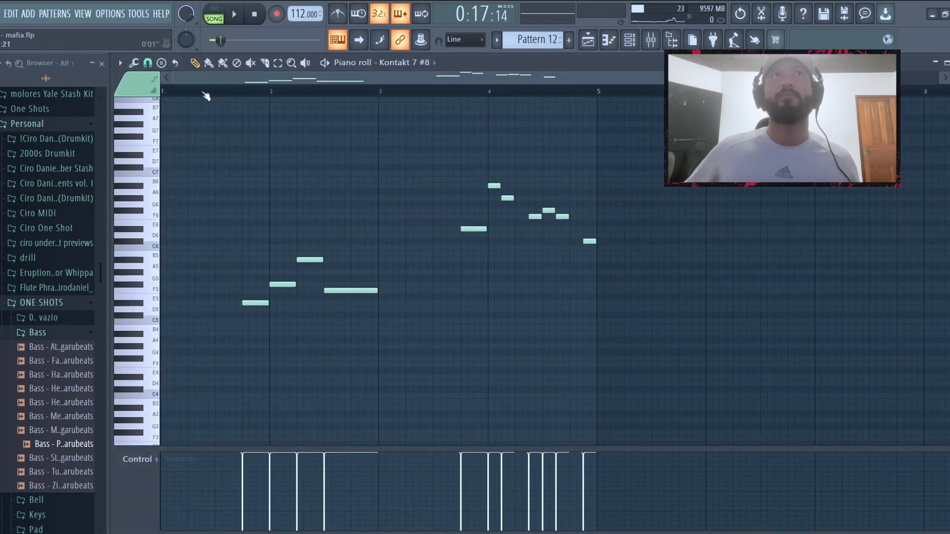
{"action": "left_click_drag", "start_coordinate": [204, 94], "coordinate": [123, 97]}
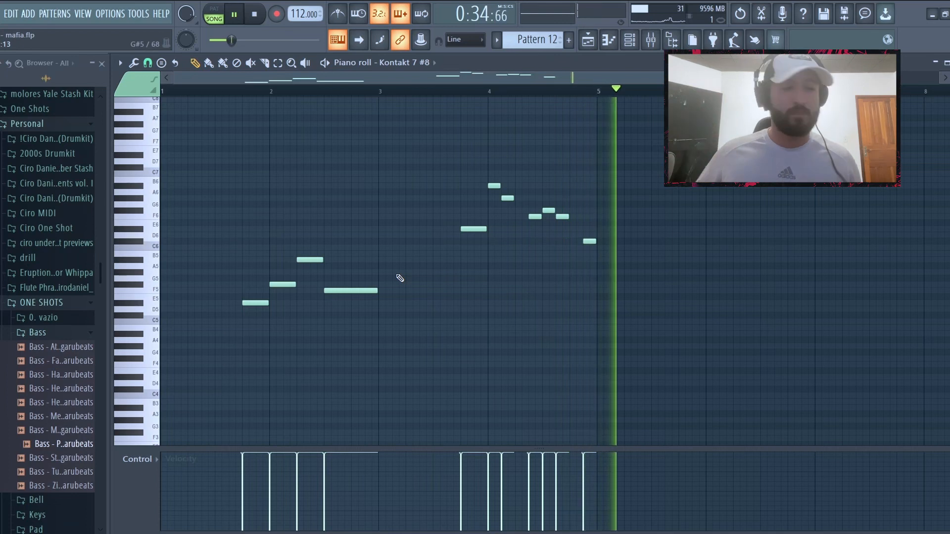
{"action": "key", "text": "space"}
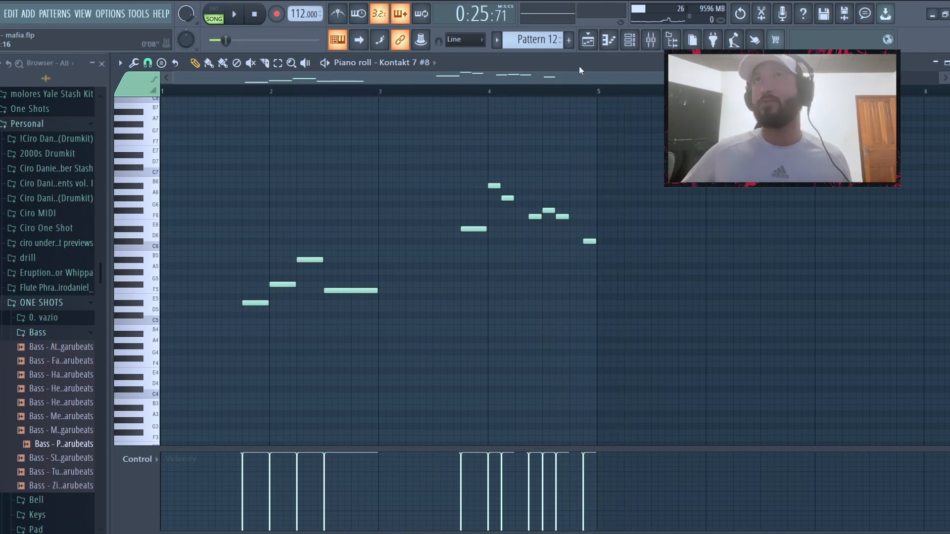
- Return to the playlist and turn Tracks 11 to 14 back on alongside Track 15
{"action": "left_click", "coordinate": [587, 41]}
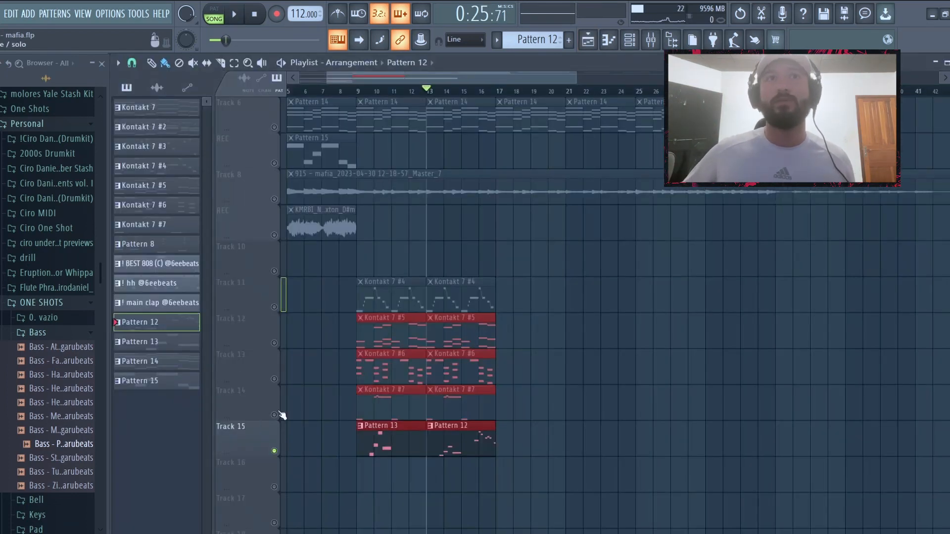
{"action": "left_click", "coordinate": [275, 415]}
{"action": "left_click", "coordinate": [275, 344]}
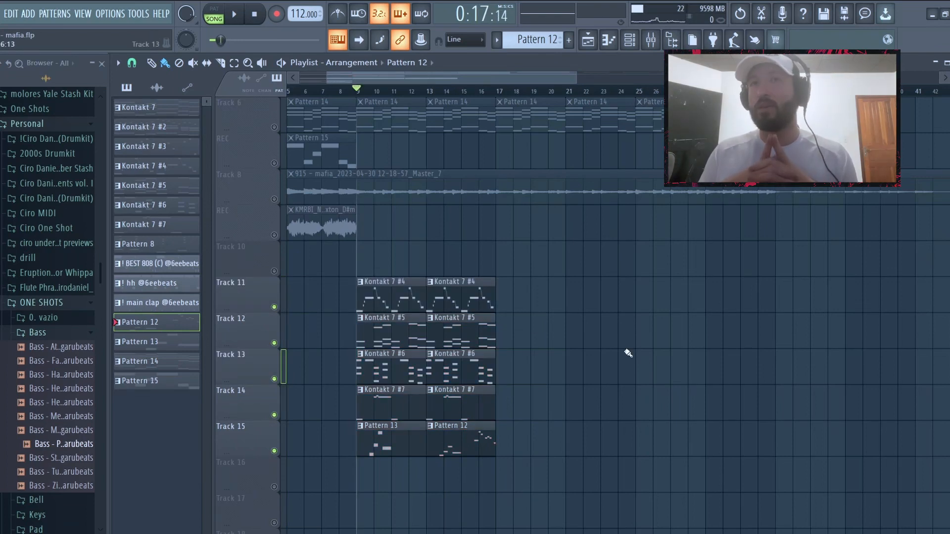
- Open the mixer and inspect the parametric EQ 2 on the viola insert during playback
{"action": "key", "text": "F9"}
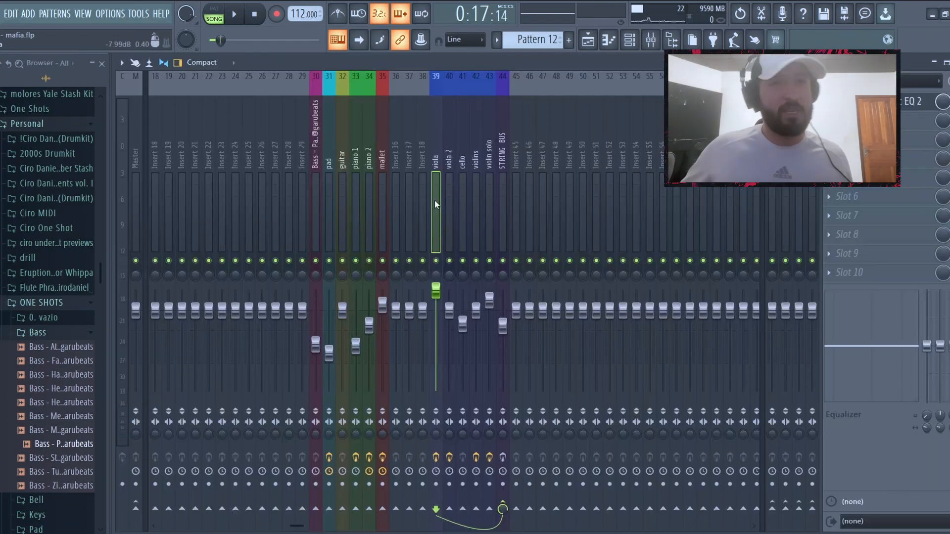
{"action": "key", "text": "space"}
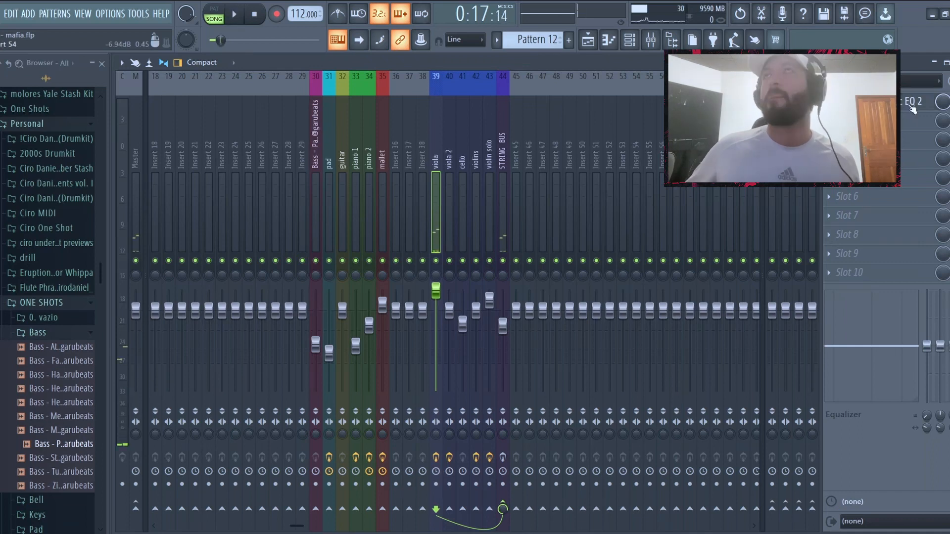
{"action": "left_click", "coordinate": [913, 101]}
{"action": "key", "text": "space"}
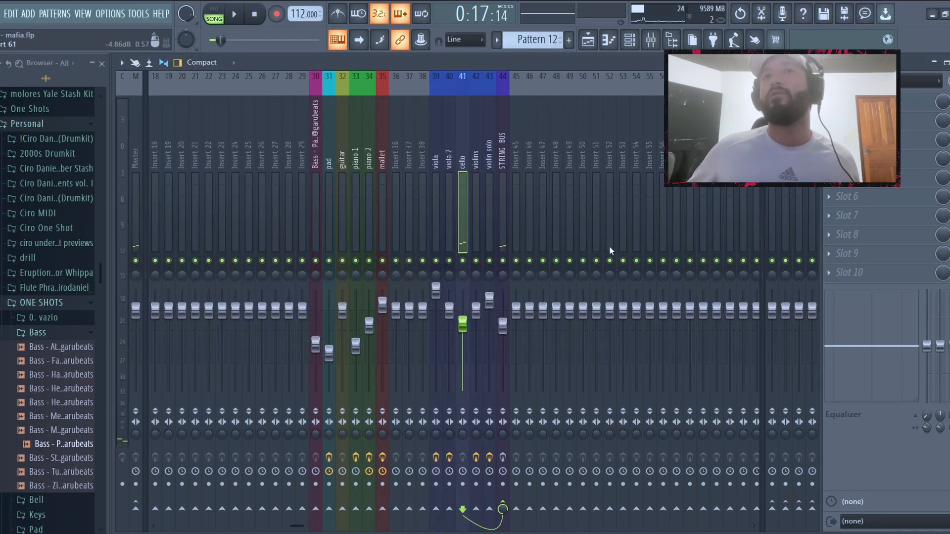
- Check the cello insert's signal, then inspect both Fruity parametric EQ 2 instances on the violins insert during playback
{"action": "key", "text": "space"}
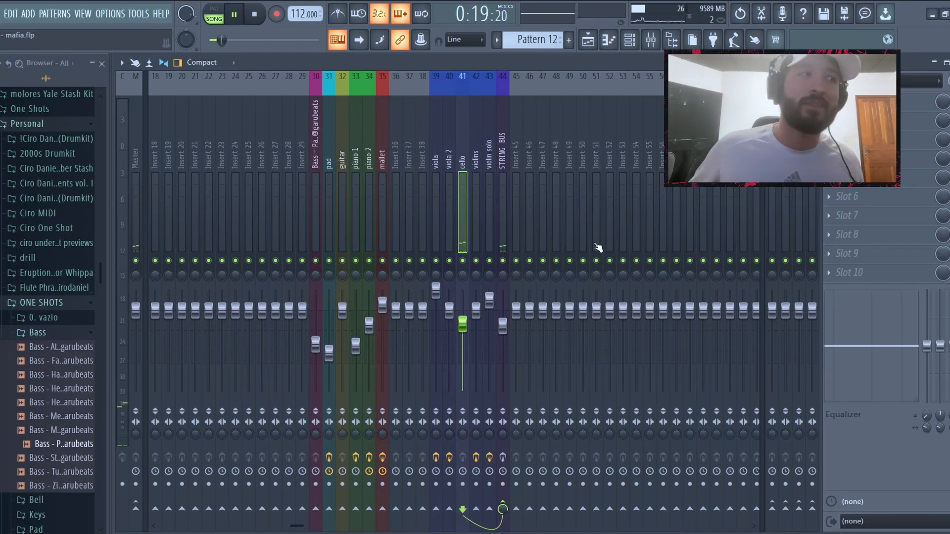
{"action": "key", "text": "space"}
{"action": "key", "text": "F9"}
{"action": "key", "text": "F9"}
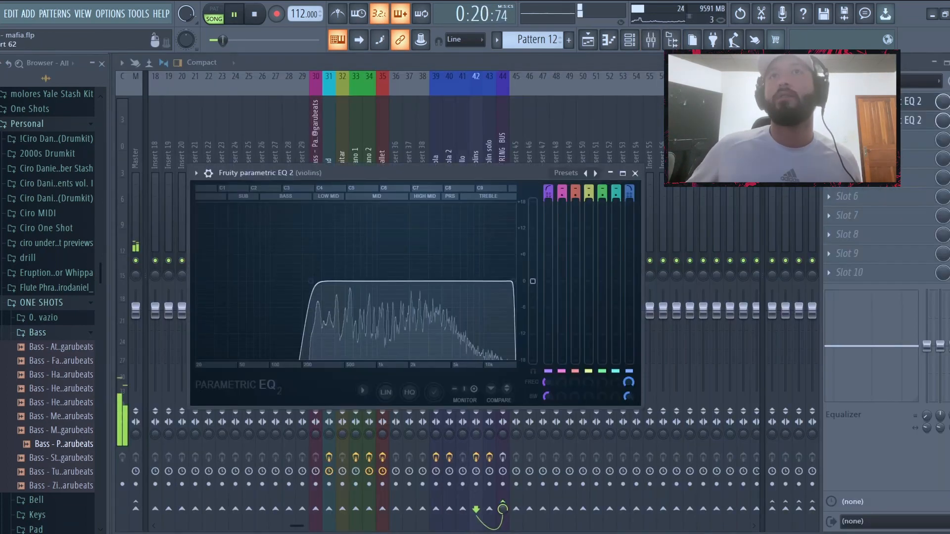
{"action": "key", "text": "space"}
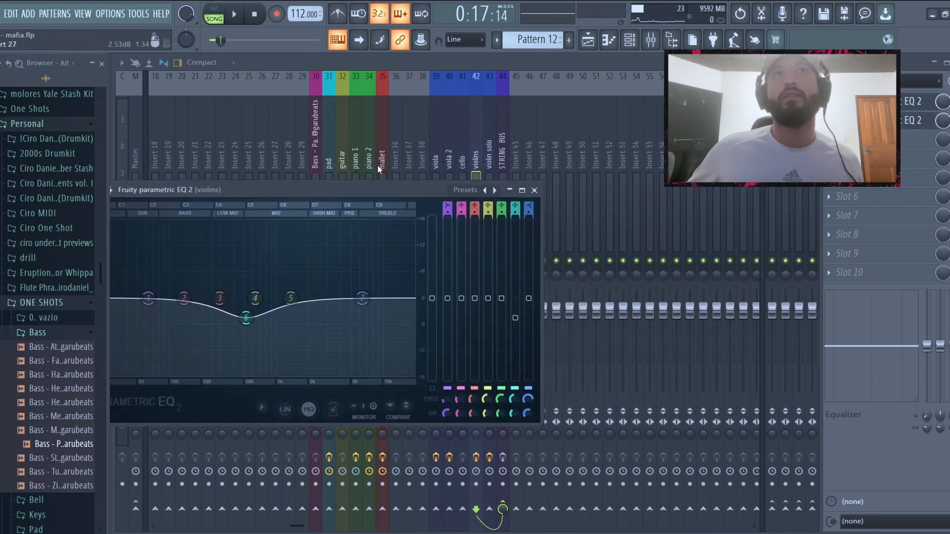
{"action": "left_click_drag", "start_coordinate": [500, 232], "coordinate": [499, 161]}
{"action": "key", "text": "space"}
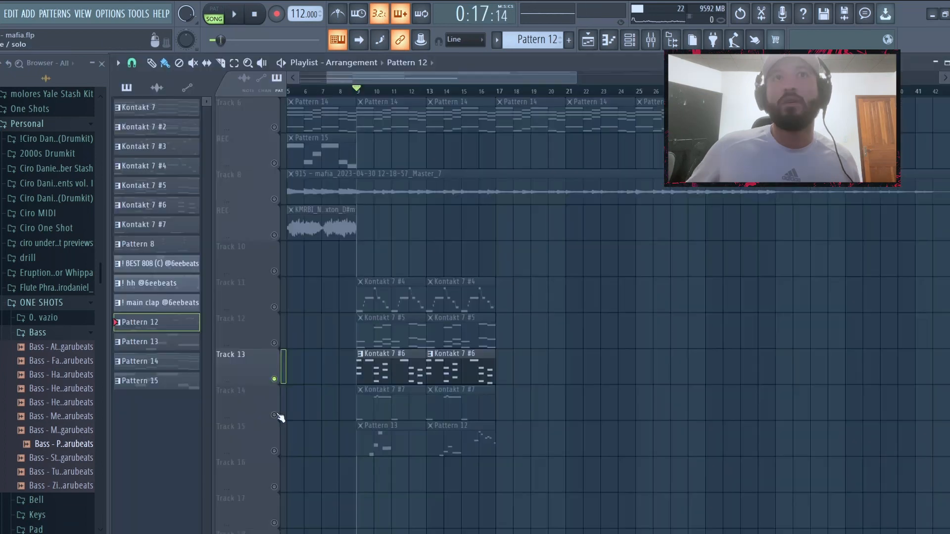
- Solo Track 14 and examine the FabFilter Pro-Q 3 curve on the violin solo insert during playback
{"action": "right_click", "coordinate": [275, 416]}
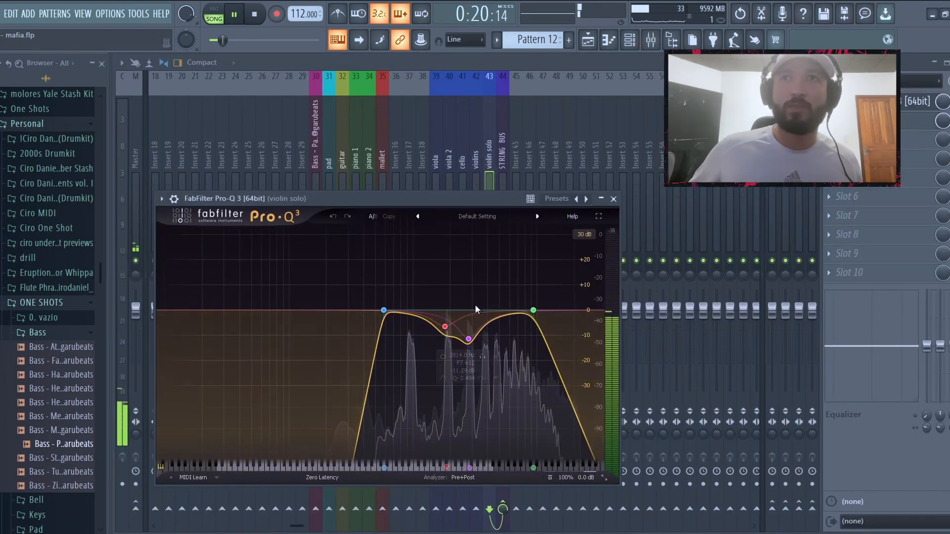
{"action": "key", "text": "space"}
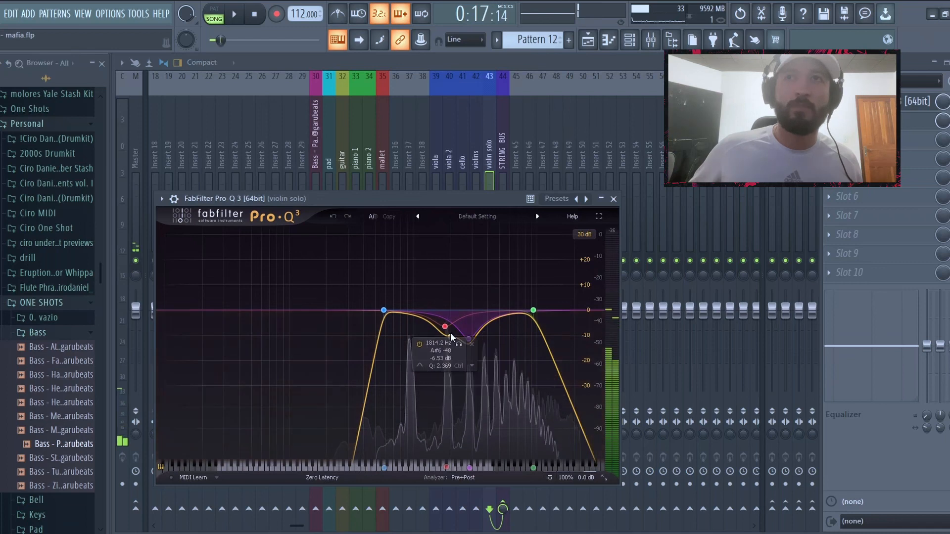
{"action": "key", "text": "space"}
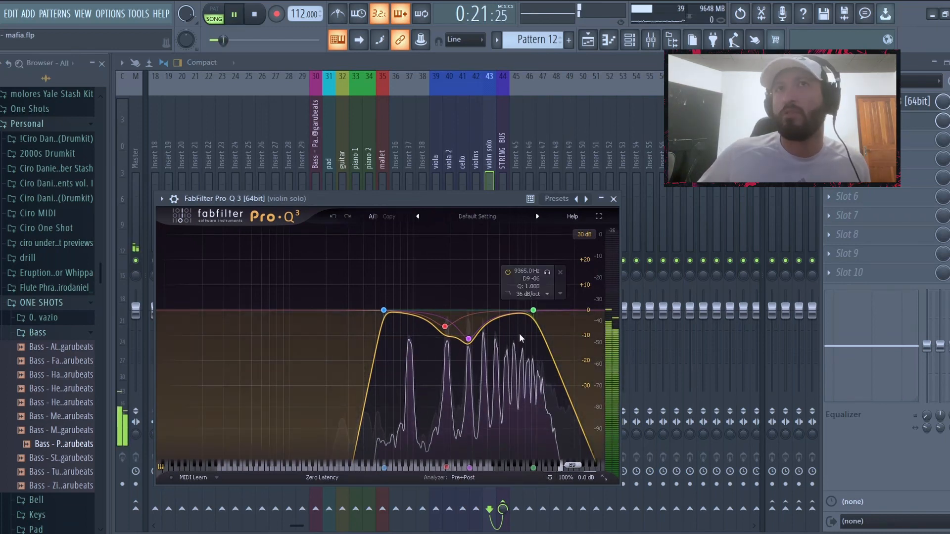
{"action": "key", "text": "space"}
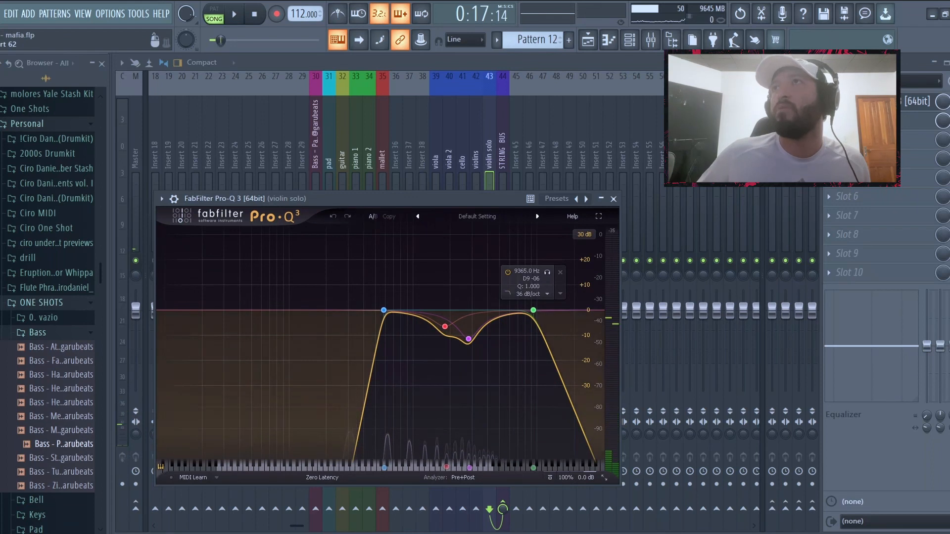
- Open the Raum reverb on the violin solo insert and move its window clear to inspect the Haunted preset
{"action": "left_click", "coordinate": [862, 121]}
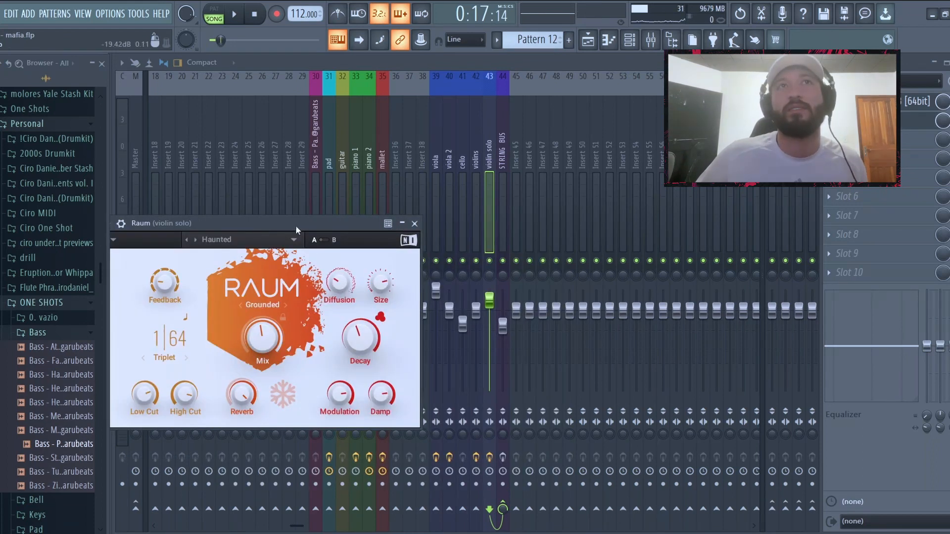
{"action": "left_click_drag", "start_coordinate": [296, 225], "coordinate": [436, 208]}
{"action": "left_click_drag", "start_coordinate": [515, 205], "coordinate": [602, 201]}
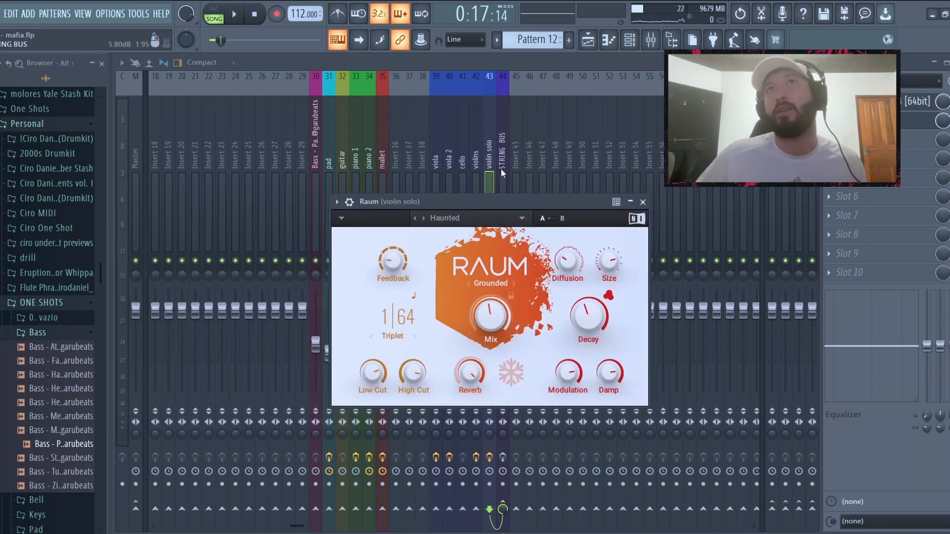
- Close the reverb window and inspect the Fruity parametric EQ 2 on the viola 2 insert
{"action": "key", "text": "F12"}
{"action": "left_click", "coordinate": [651, 39]}
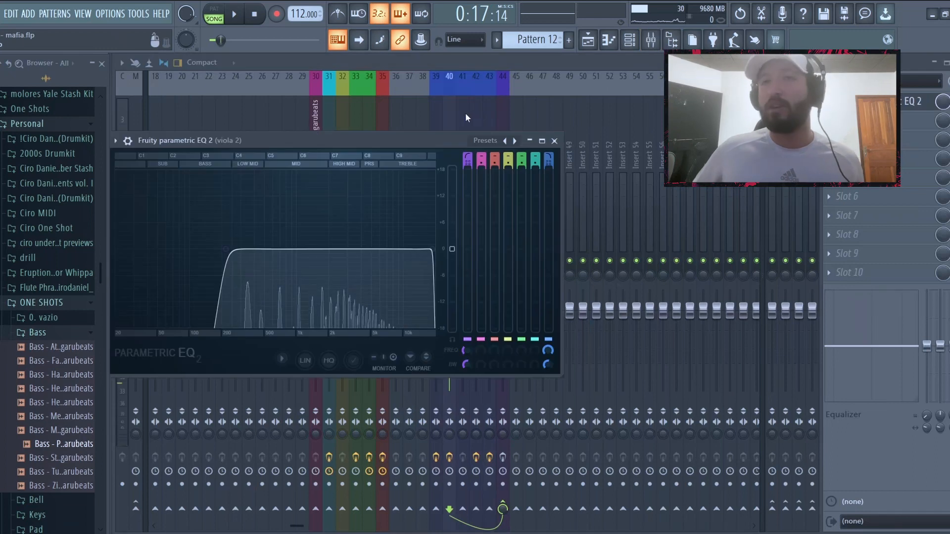
{"action": "key", "text": "F12"}
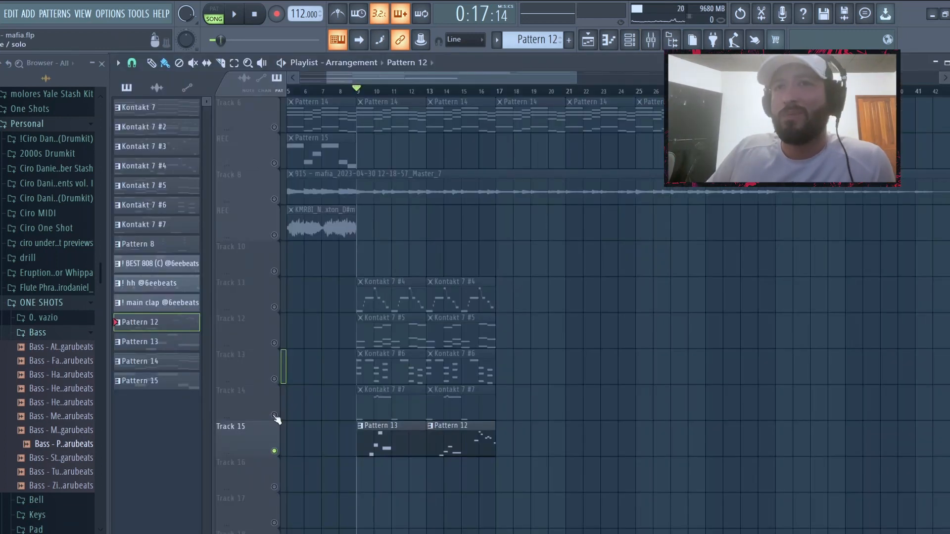
- Turn Tracks 11, 12, 13 and 14 on again in the playlist beside the soloed Track 15
{"action": "left_click", "coordinate": [274, 415]}
{"action": "left_click", "coordinate": [274, 379]}
{"action": "left_click", "coordinate": [274, 343]}
{"action": "left_click", "coordinate": [274, 307]}
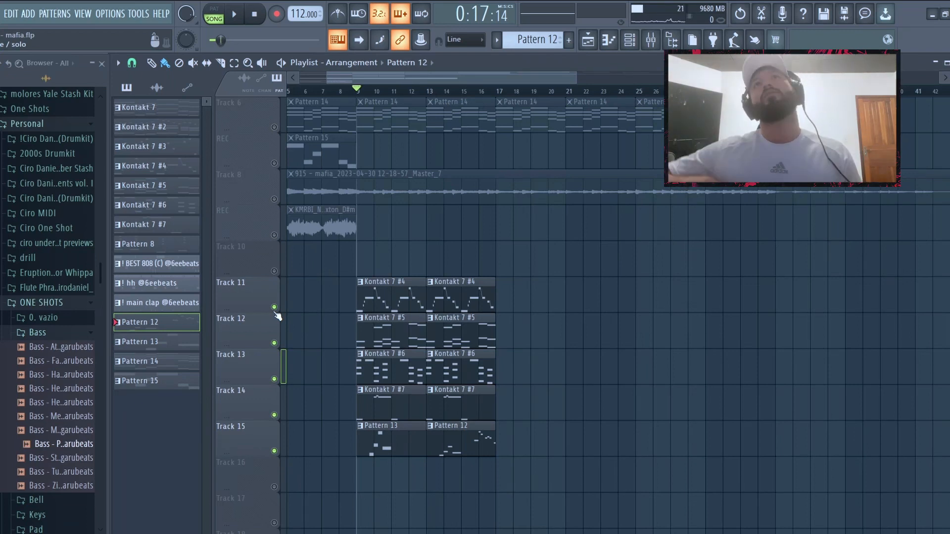
- Step through the string inserts in the mixer from viola to violin solo and select the STRING BUS
{"action": "key", "text": "F9"}
{"action": "left_click", "coordinate": [440, 171]}
{"action": "left_click", "coordinate": [452, 170]}
{"action": "left_click", "coordinate": [478, 175]}
{"action": "left_click", "coordinate": [492, 179]}
{"action": "left_click", "coordinate": [499, 179]}
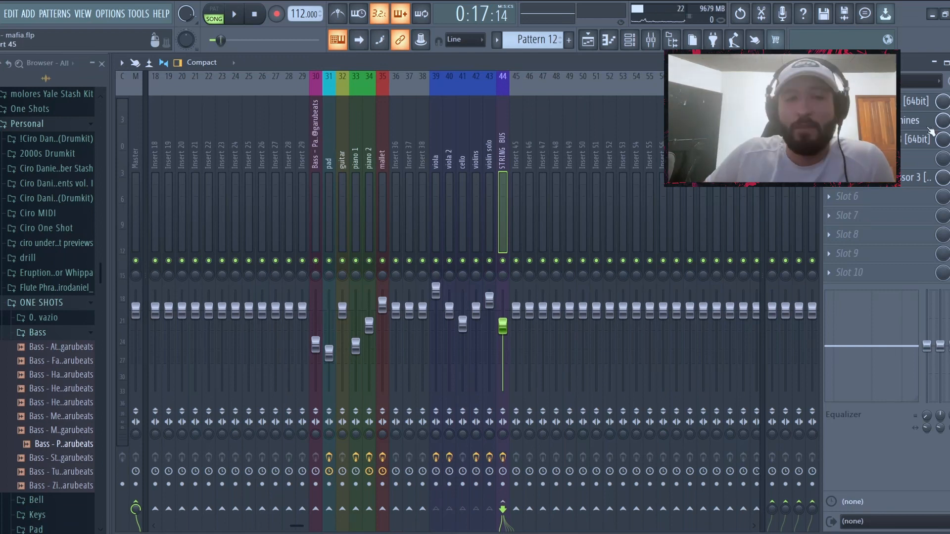
- Inspect the STRING BUS effects one after another, ending with the Ghz Vulf Compressor 3 settings
{"action": "left_click", "coordinate": [917, 101]}
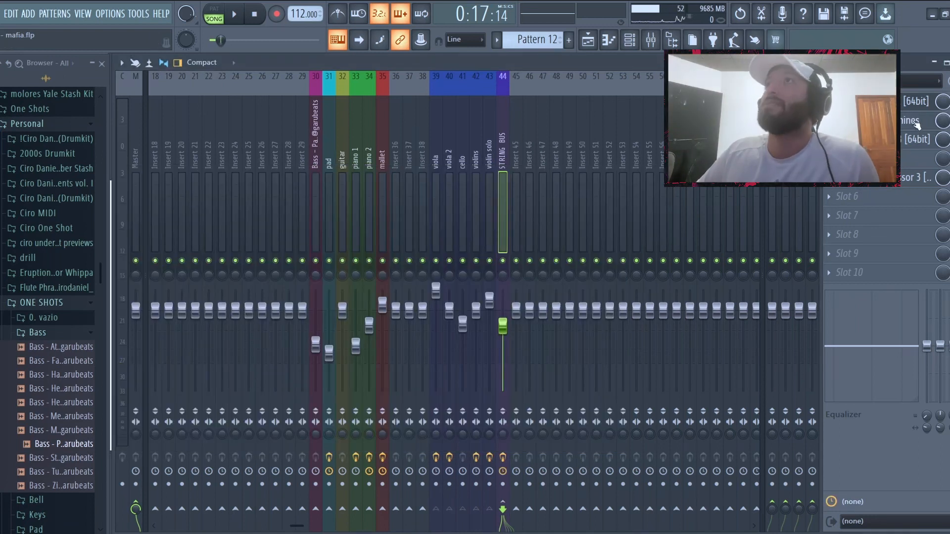
{"action": "left_click", "coordinate": [915, 121]}
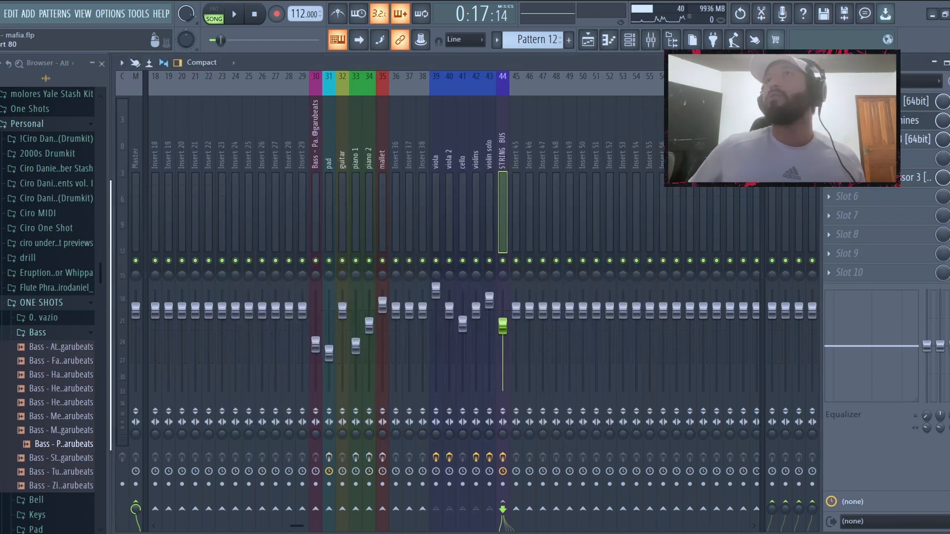
{"action": "left_click", "coordinate": [866, 139]}
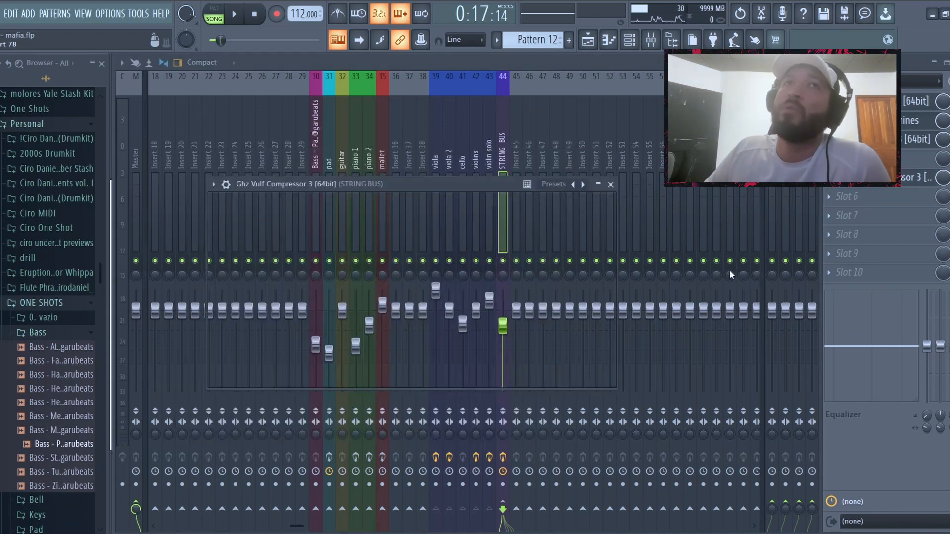
{"action": "left_click_drag", "start_coordinate": [367, 188], "coordinate": [376, 183]}
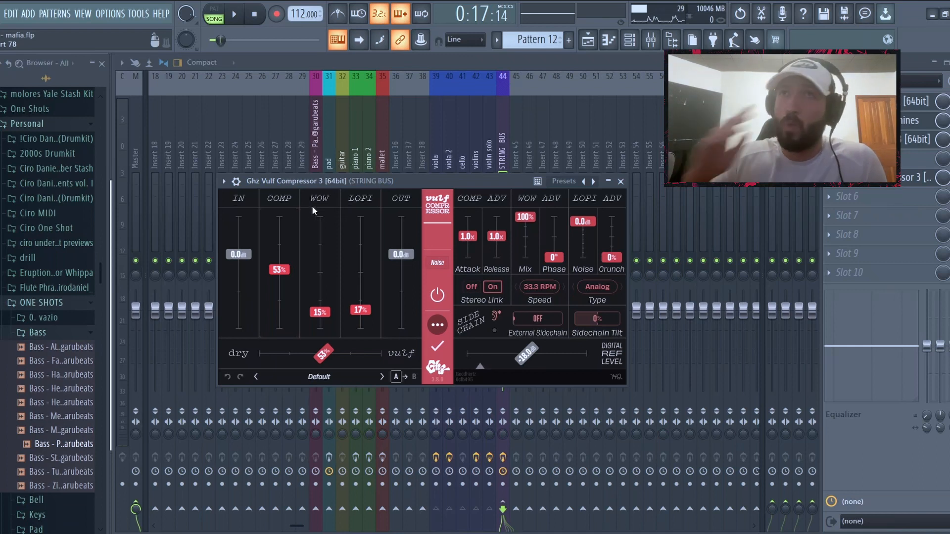
{"action": "left_click_drag", "start_coordinate": [434, 179], "coordinate": [447, 177]}
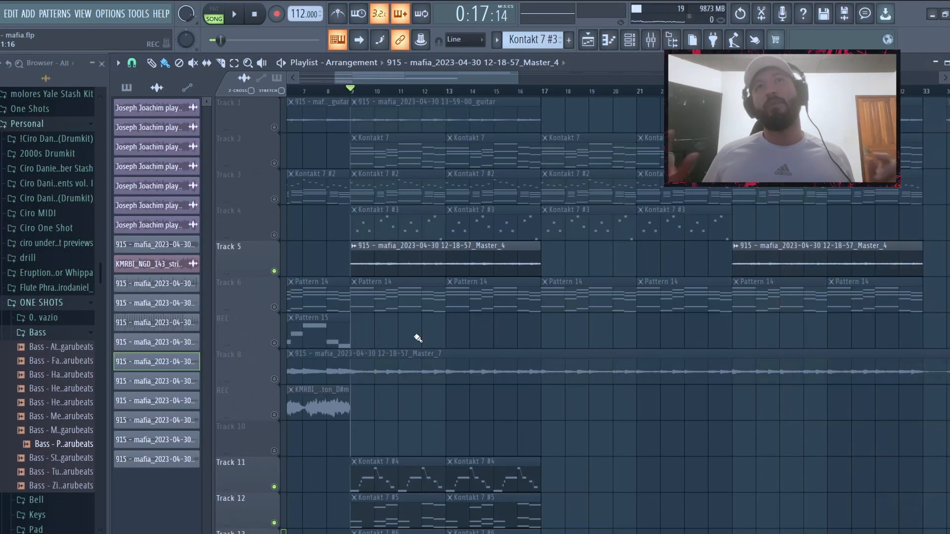
- Turn on Tracks 2, 3 and 4 in the playlist
{"action": "left_click", "coordinate": [274, 199]}
{"action": "left_click", "coordinate": [275, 163]}
{"action": "left_click", "coordinate": [274, 235]}
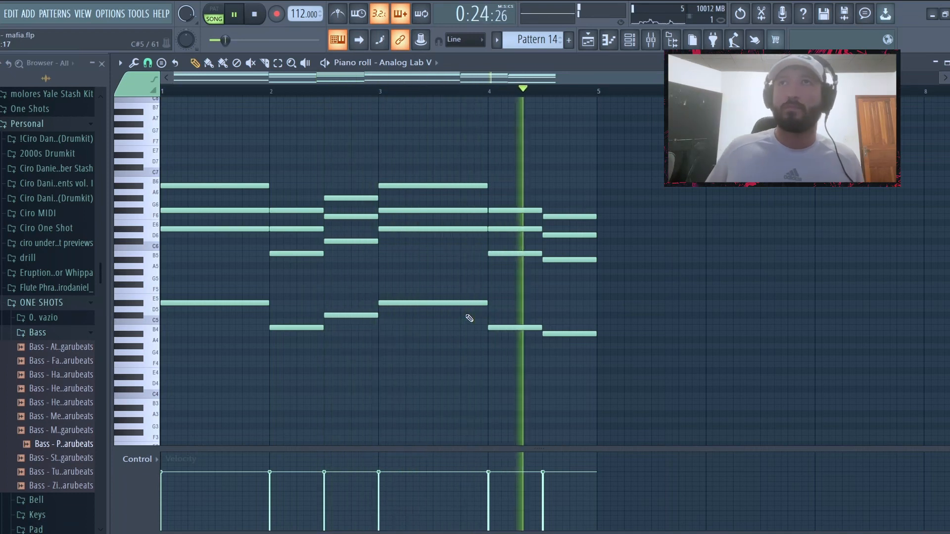
- Leave the Pattern 14 piano roll for the mixer and inspect the first Fruity parametric EQ 2 on the pad insert
{"action": "left_click", "coordinate": [588, 40]}
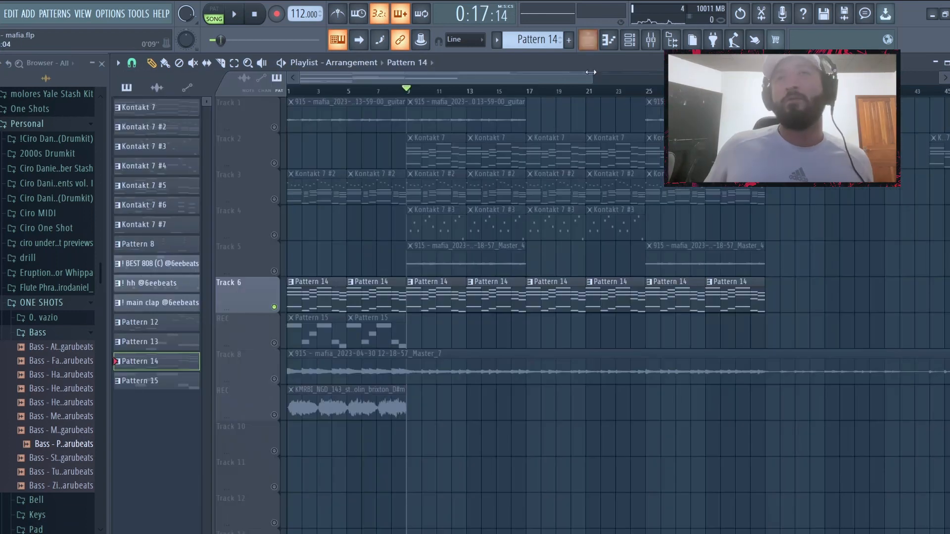
{"action": "left_click", "coordinate": [654, 46]}
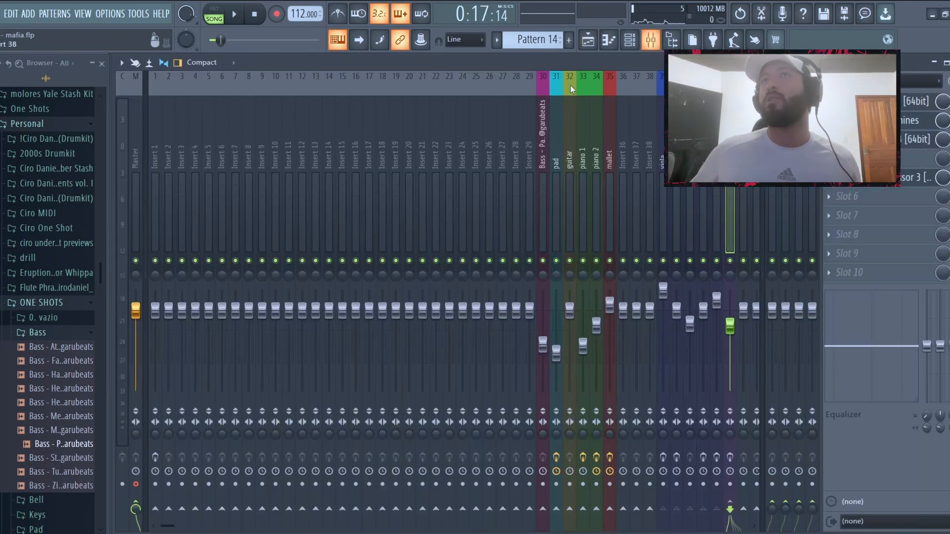
{"action": "left_click", "coordinate": [568, 134]}
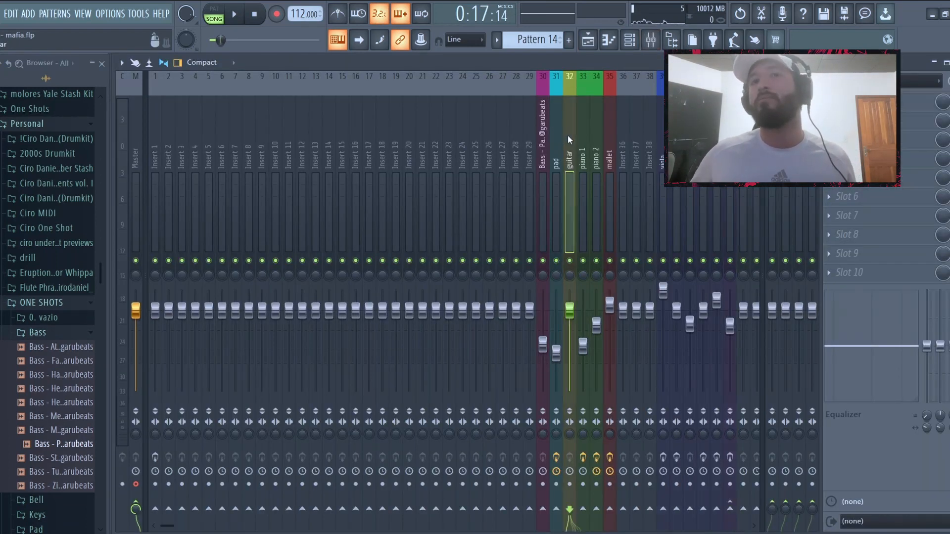
{"action": "left_click", "coordinate": [555, 135]}
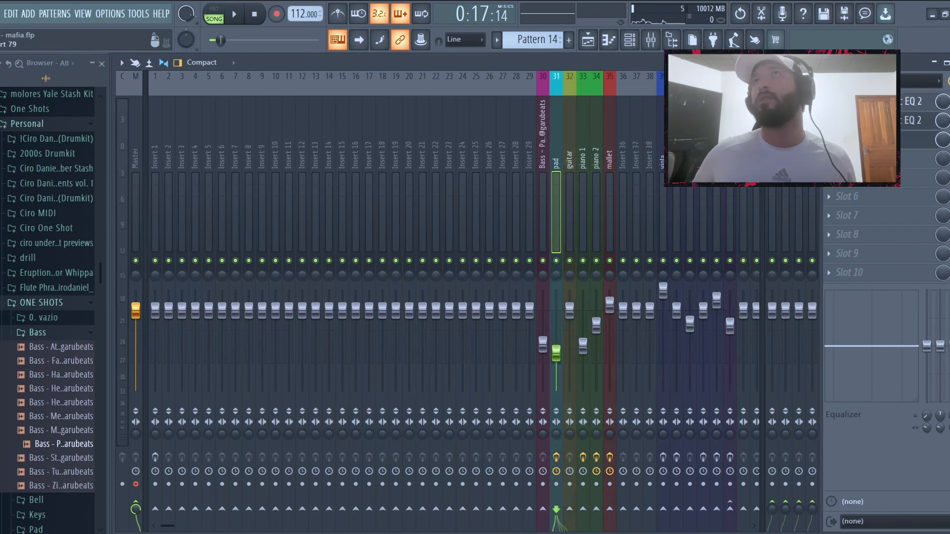
{"action": "left_click", "coordinate": [871, 102]}
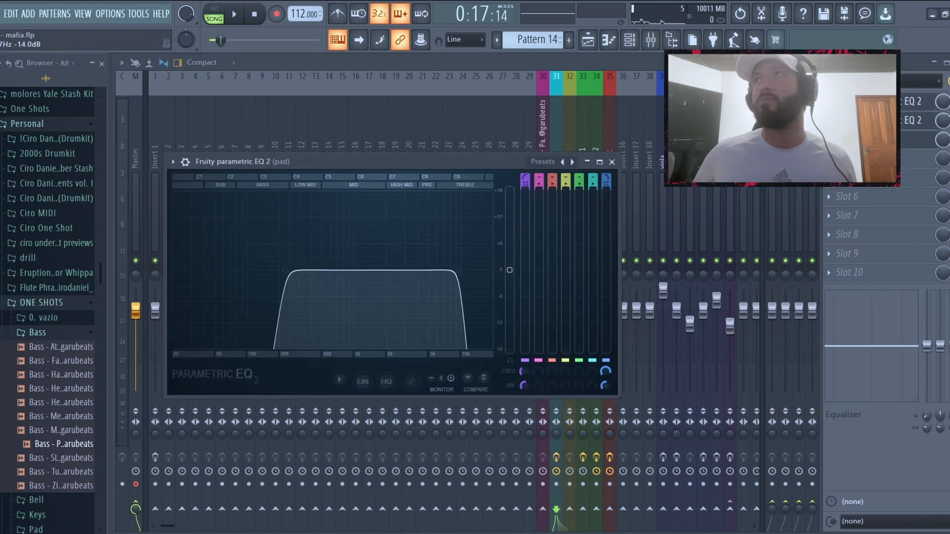
- Inspect the second Fruity parametric EQ 2 on the pad insert and return to the playlist
{"action": "left_click", "coordinate": [915, 121]}
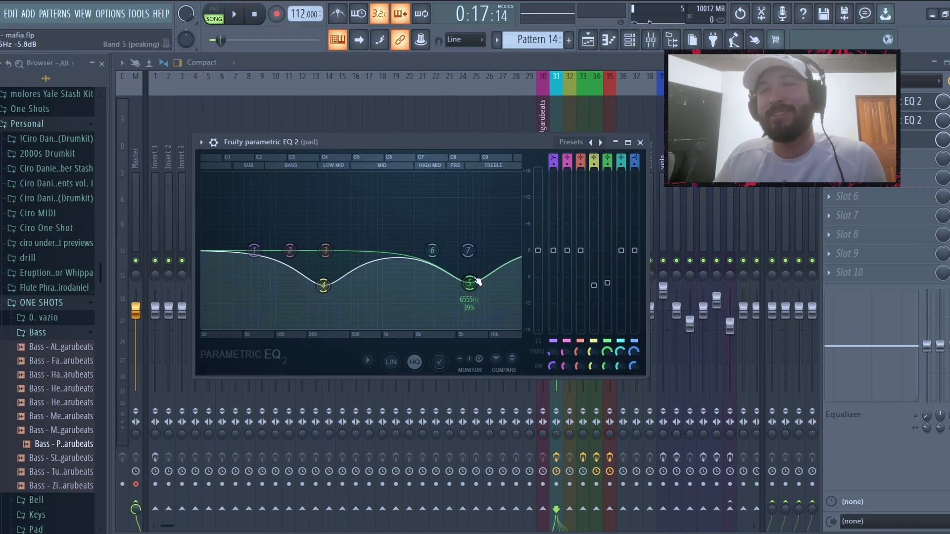
{"action": "key", "text": "F5"}
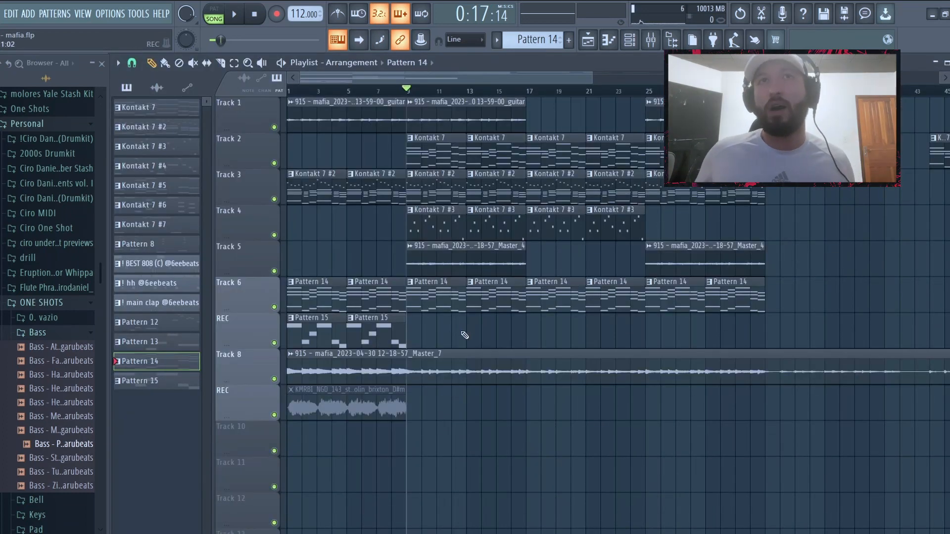
- Open the Pattern 15 piano roll for Bass - Paul McLofi and examine the bass notes from bar 1 to 5
{"action": "right_click", "coordinate": [274, 342]}
{"action": "left_click", "coordinate": [290, 91]}
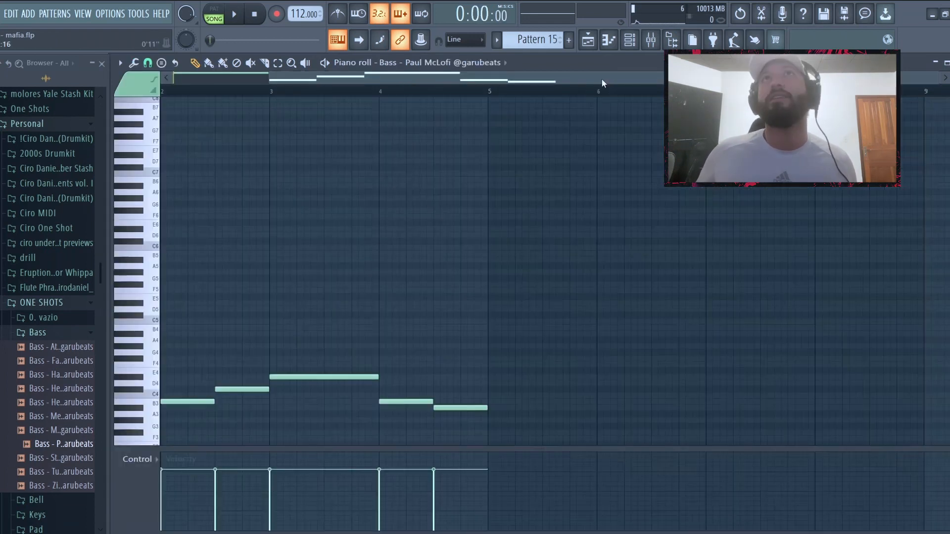
{"action": "left_click_drag", "start_coordinate": [602, 78], "coordinate": [287, 105]}
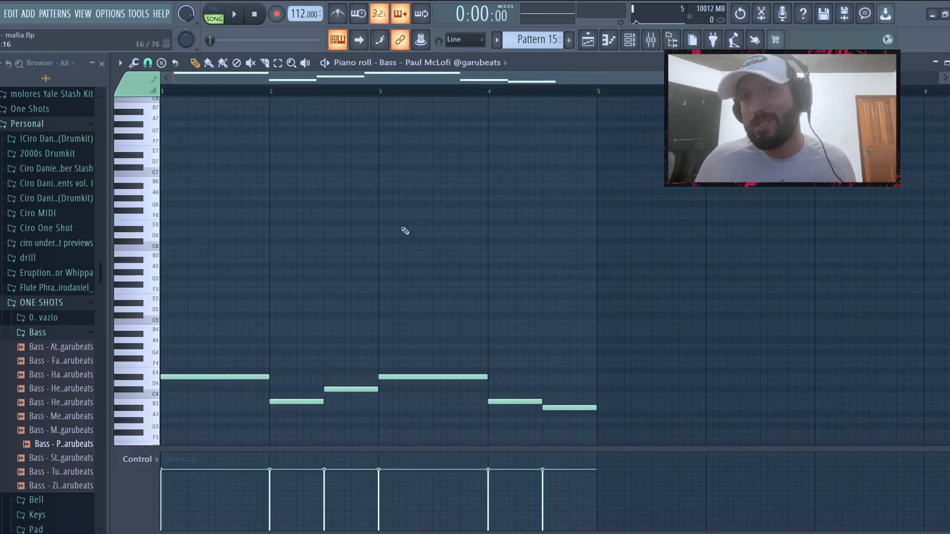
{"action": "scroll", "coordinate": [398, 232], "scroll_direction": "down", "scroll_amount": 3}
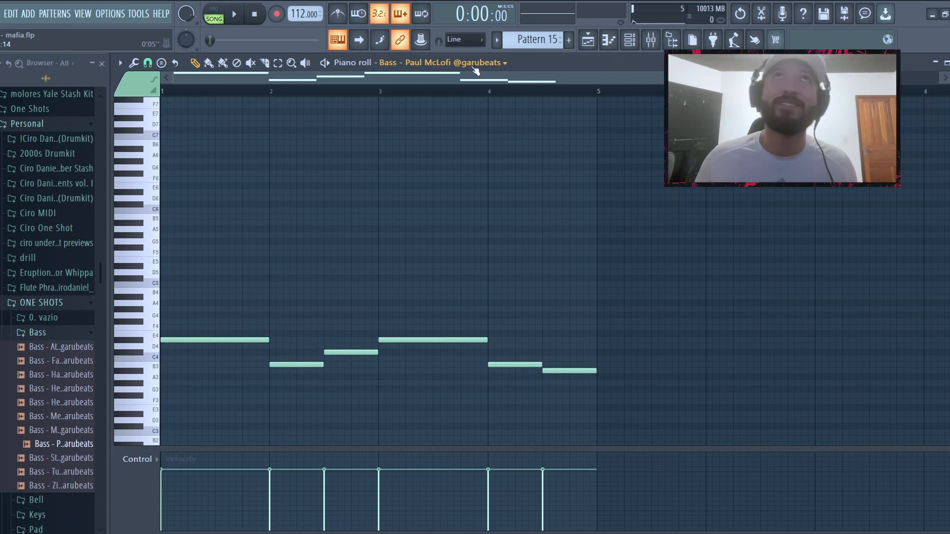
{"action": "scroll", "coordinate": [439, 218], "scroll_direction": "down", "scroll_amount": 2}
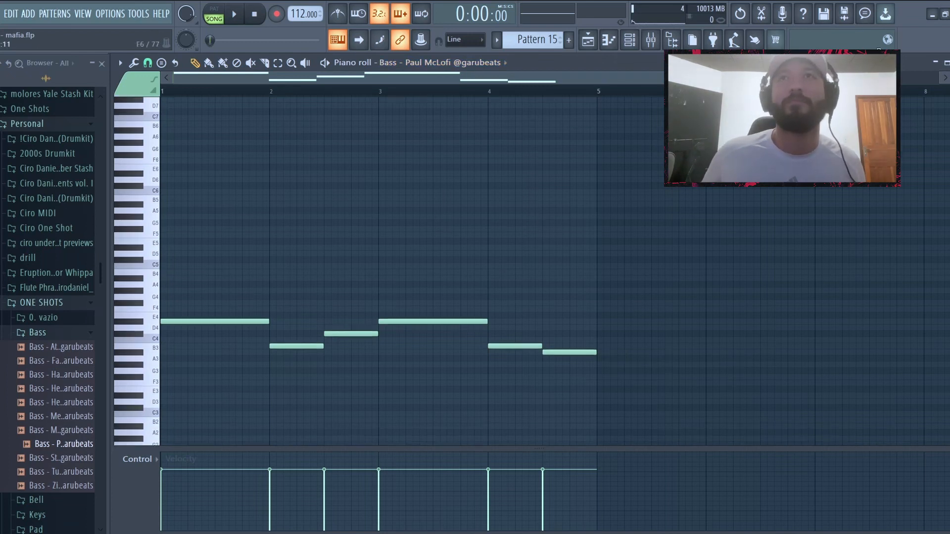
{"action": "scroll", "coordinate": [534, 243], "scroll_direction": "up", "scroll_amount": 5}
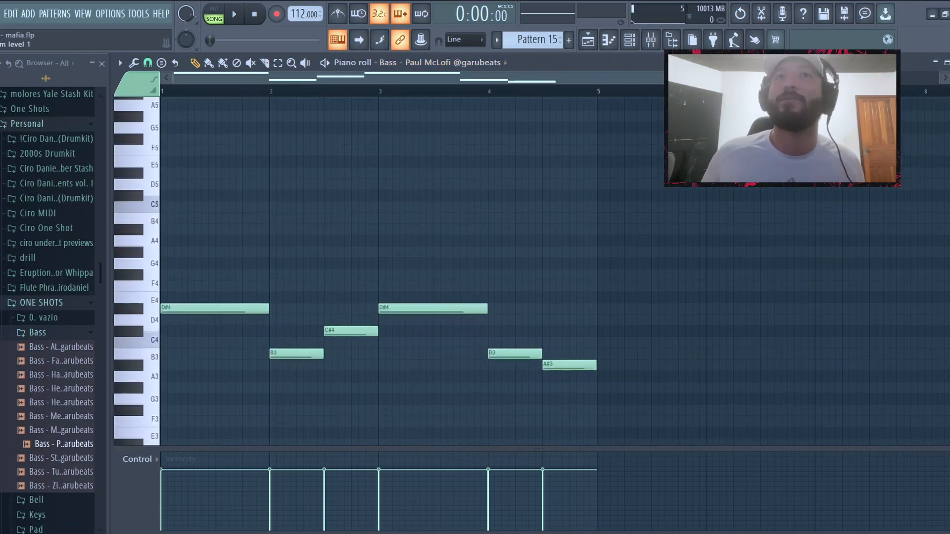
{"action": "scroll", "coordinate": [505, 245], "scroll_direction": "down", "scroll_amount": 2}
- Play the Pattern 15 bass line on its own in pattern mode and stop it
{"action": "left_click", "coordinate": [224, 19]}
{"action": "left_click", "coordinate": [234, 14]}
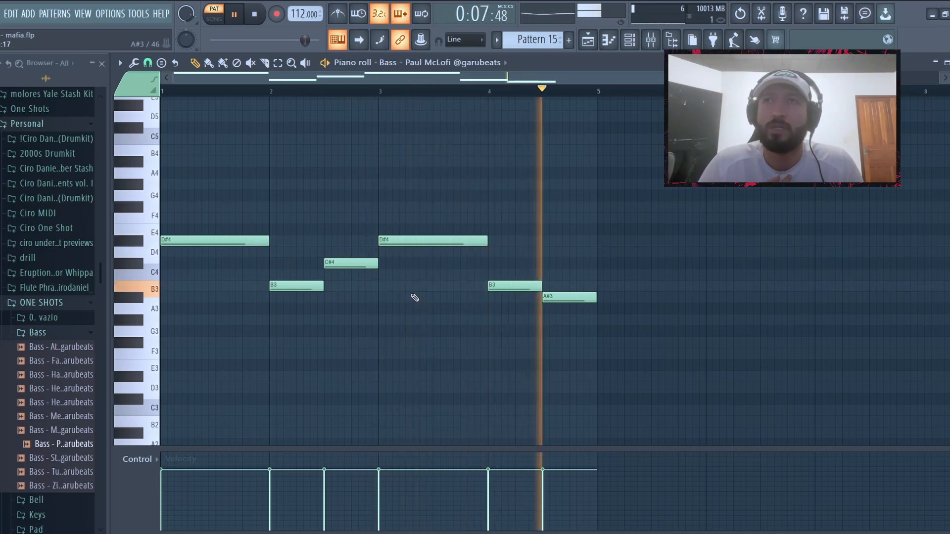
{"action": "key", "text": "space"}
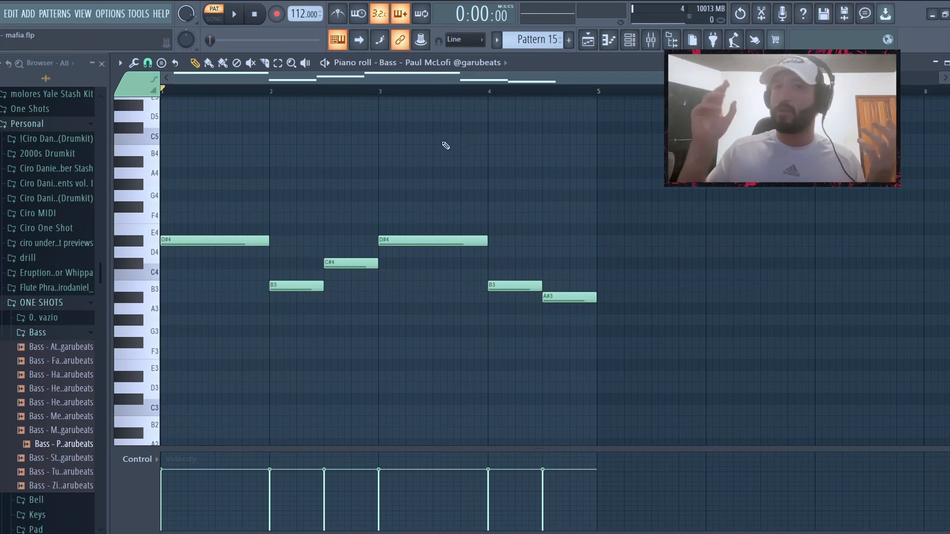
- Return to the playlist in song mode, select bars 1 to 9 and play that section
{"action": "key", "text": "F5"}
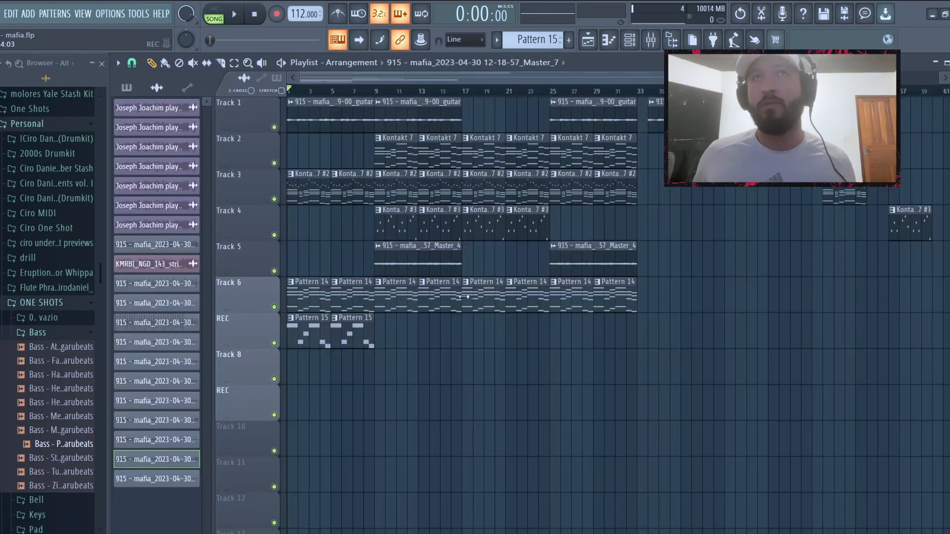
{"action": "left_click_drag", "start_coordinate": [375, 91], "coordinate": [287, 92]}
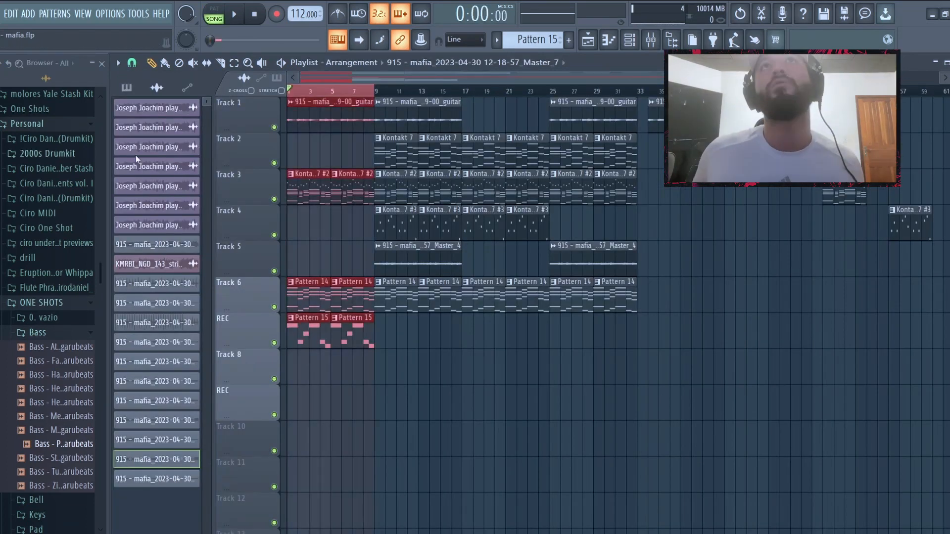
{"action": "left_click_drag", "start_coordinate": [378, 92], "coordinate": [451, 104]}
{"action": "key", "text": "ctrl+Left"}
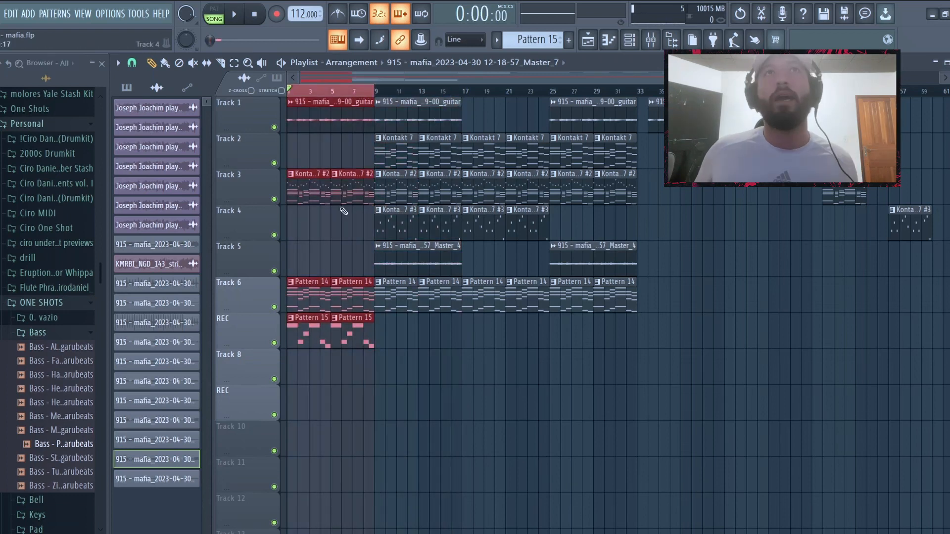
{"action": "key", "text": "space"}
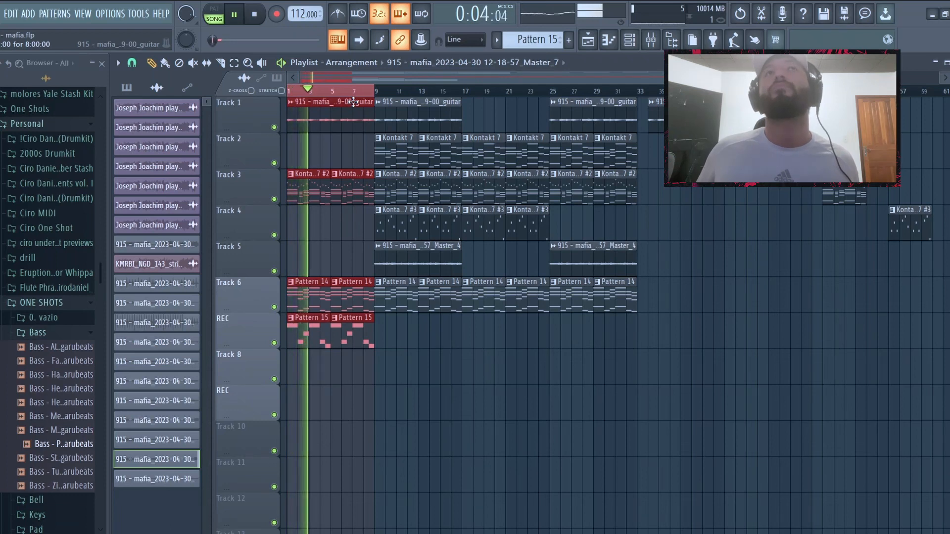
- Select and play bars 9 to 17, clear the selection and place the playhead at bar 17
{"action": "key", "text": "space"}
{"action": "left_click_drag", "start_coordinate": [370, 92], "coordinate": [476, 98]}
{"action": "key", "text": "space"}
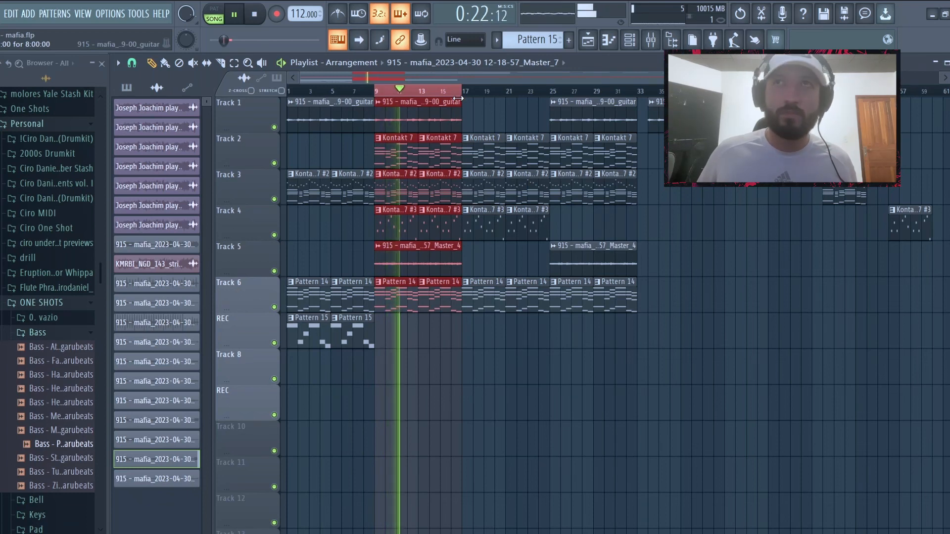
{"action": "key", "text": "space"}
{"action": "left_click", "coordinate": [459, 94]}
{"action": "left_click", "coordinate": [460, 93]}
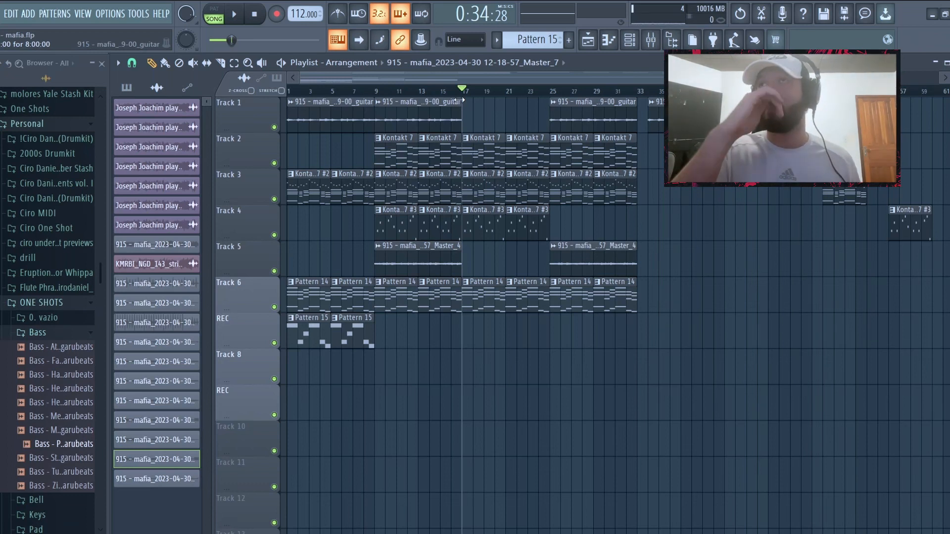
- Try inserting an eight-bar copy of the bar 9 to 17 section, and remove the extra bars again
{"action": "scroll", "coordinate": [460, 101], "scroll_direction": "down", "scroll_amount": 2}
{"action": "left_click_drag", "start_coordinate": [876, 419], "coordinate": [407, 115]}
{"action": "left_click_drag", "start_coordinate": [431, 299], "coordinate": [387, 117]}
{"action": "left_click_drag", "start_coordinate": [419, 116], "coordinate": [361, 114]}
{"action": "right_click", "coordinate": [372, 257]}
{"action": "left_click", "coordinate": [510, 261]}
{"action": "left_click", "coordinate": [352, 258]}
{"action": "left_click_drag", "start_coordinate": [380, 259], "coordinate": [369, 259]}
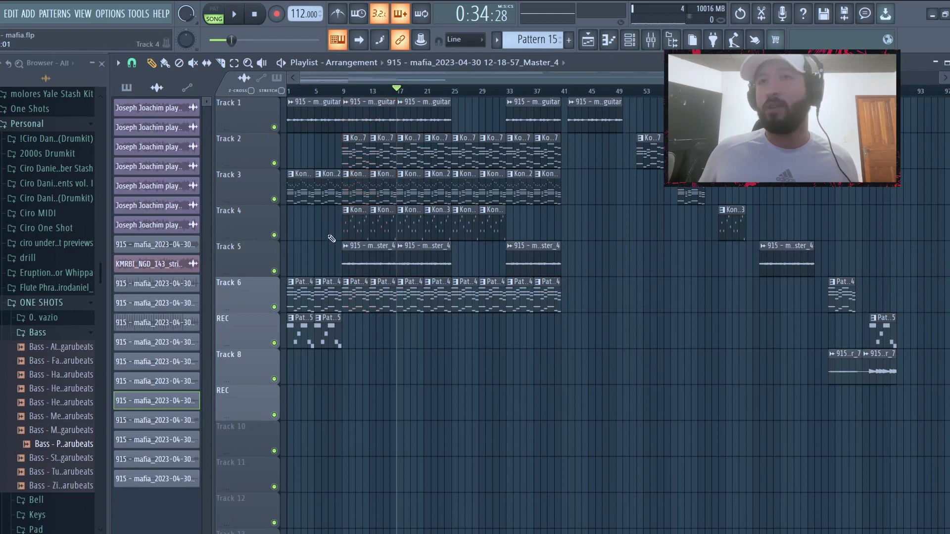
{"action": "left_click_drag", "start_coordinate": [393, 338], "coordinate": [344, 126]}
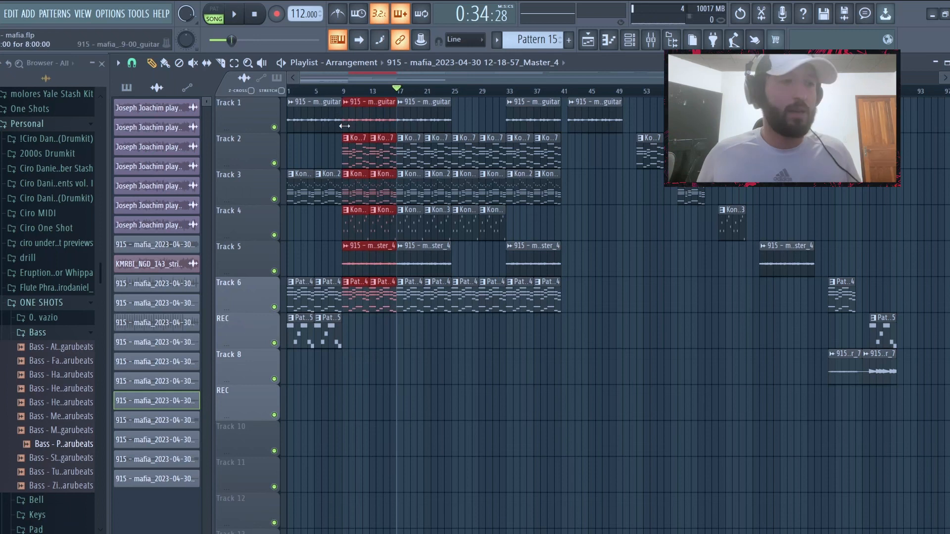
{"action": "key", "text": "ctrl+Delete"}
- Play the arrangement from bar 17 and stop it
{"action": "scroll", "coordinate": [382, 229], "scroll_direction": "up", "scroll_amount": 3}
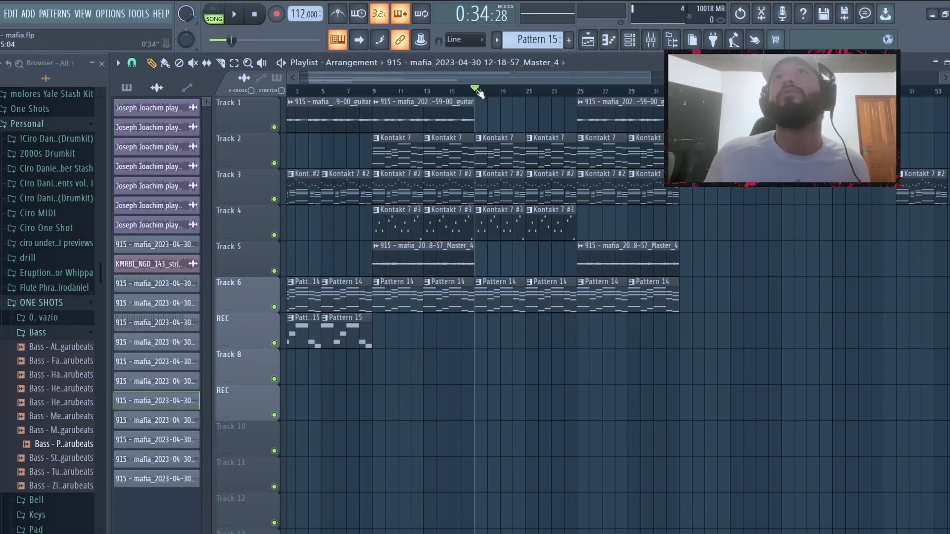
{"action": "key", "text": "space"}
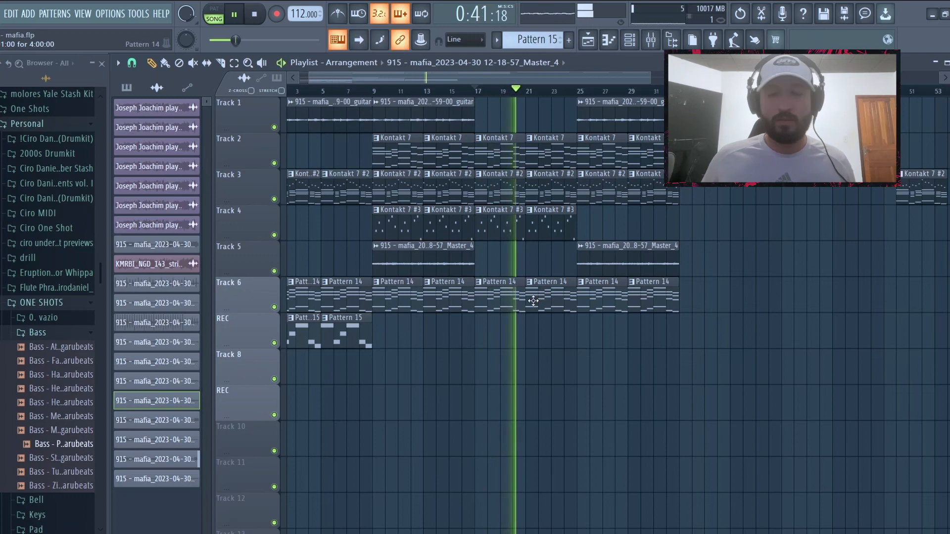
{"action": "key", "text": "space"}
- Play the arrangement's closing section from bar 25 and stop it
{"action": "left_click", "coordinate": [579, 91]}
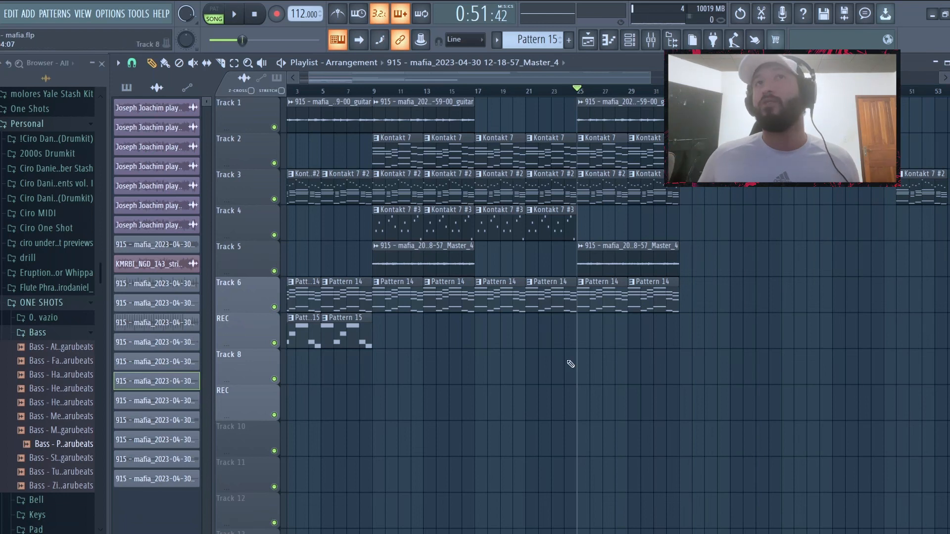
{"action": "key", "text": "space"}
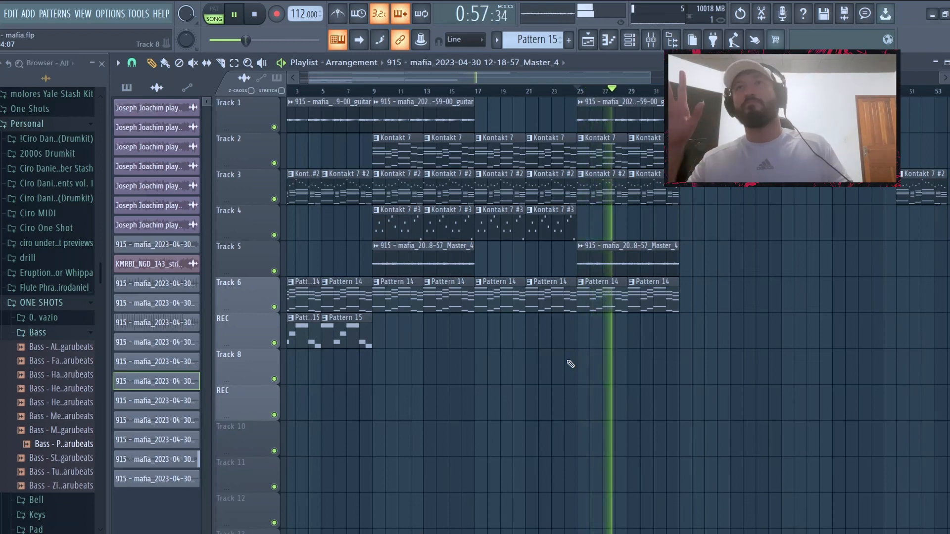
{"action": "scroll", "coordinate": [571, 364], "scroll_direction": "down", "scroll_amount": 3}
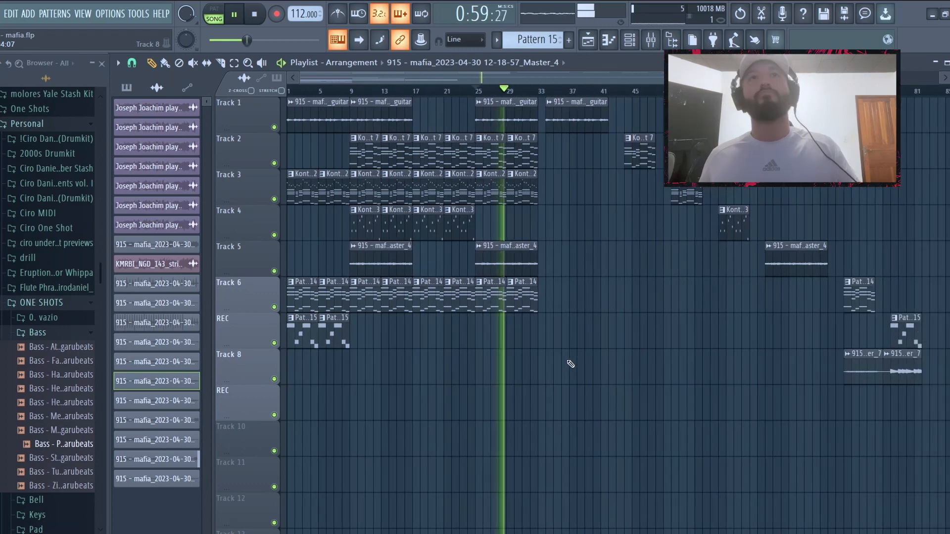
{"action": "key", "text": "space"}
- Play the rendered piano and violin loop on Track 15 with the drum patterns on Tracks 16 to 18, starting from bar 5
{"action": "scroll", "coordinate": [429, 229], "scroll_direction": "down", "scroll_amount": 3}
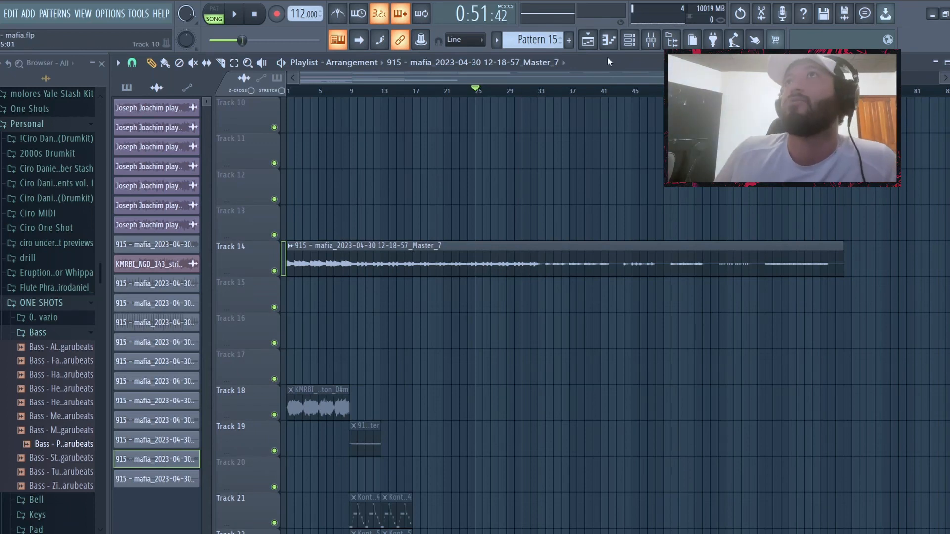
{"action": "left_click", "coordinate": [354, 92]}
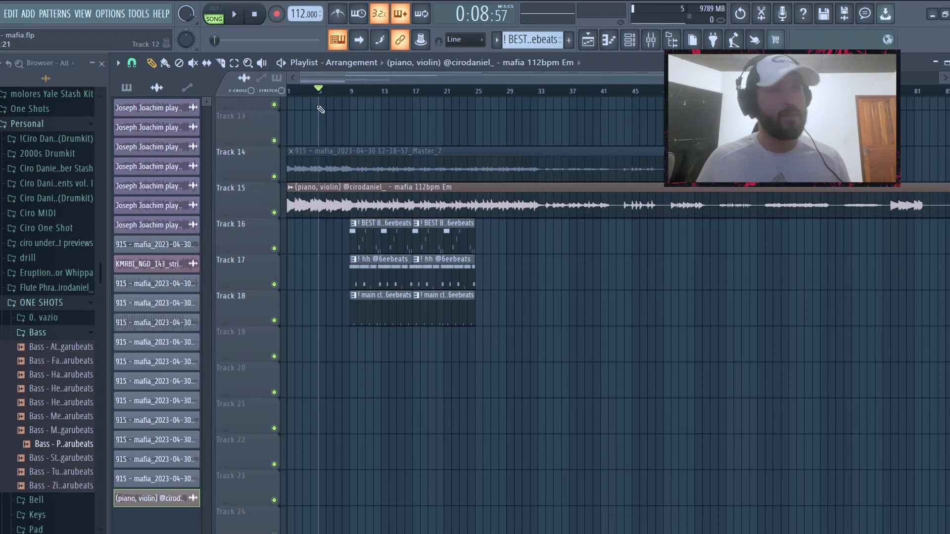
{"action": "key", "text": "space"}
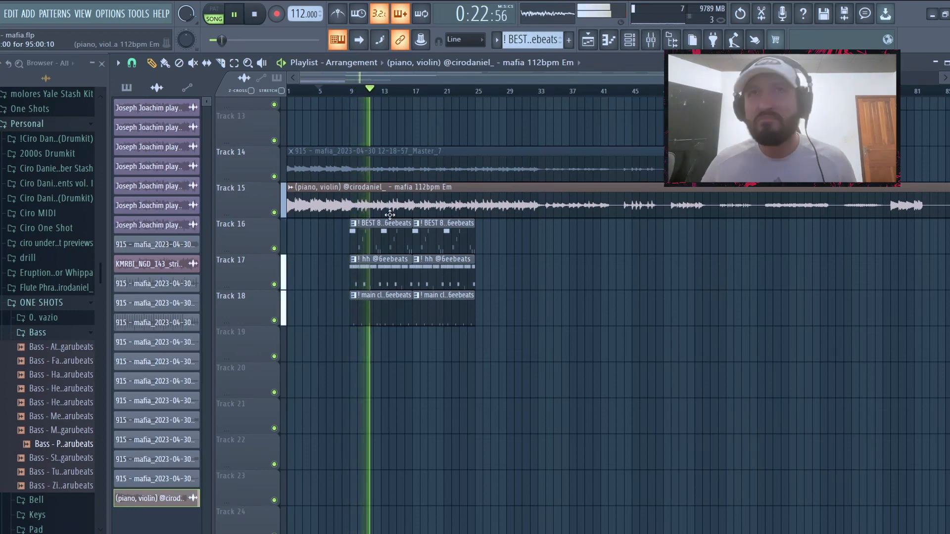
- Trim the start of the second ! BEST 808 clip on Track 16 to about bar 19
{"action": "left_click_drag", "start_coordinate": [417, 246], "coordinate": [434, 247]}
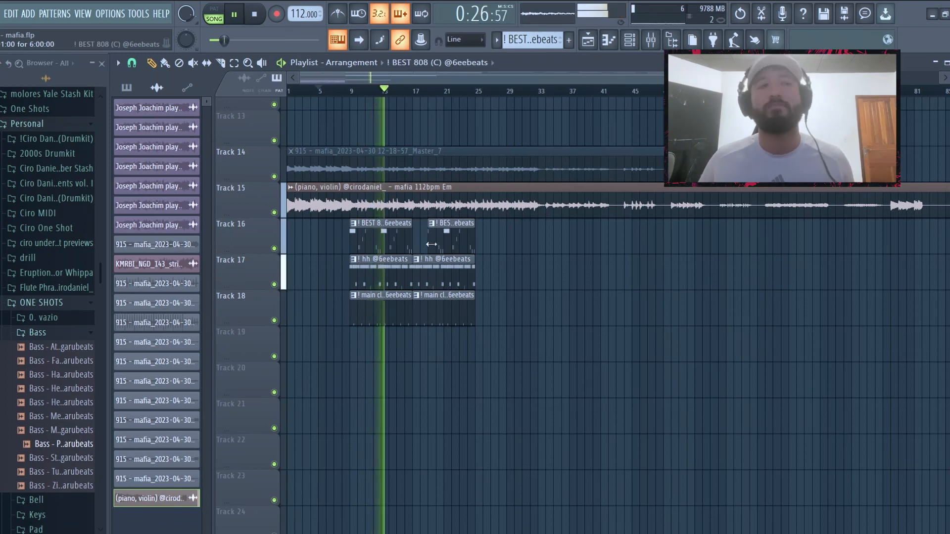